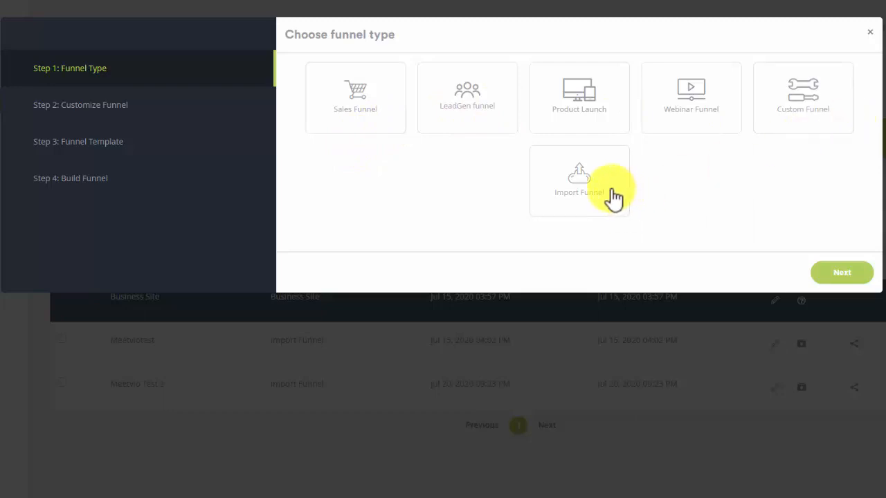
- Choose the Sales Funnel type and accept its default set of five pages
click(374, 141)
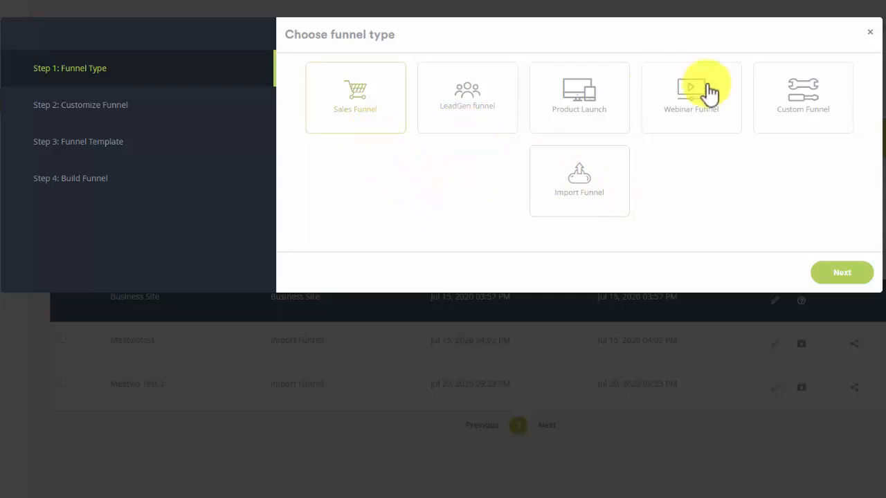
click(853, 276)
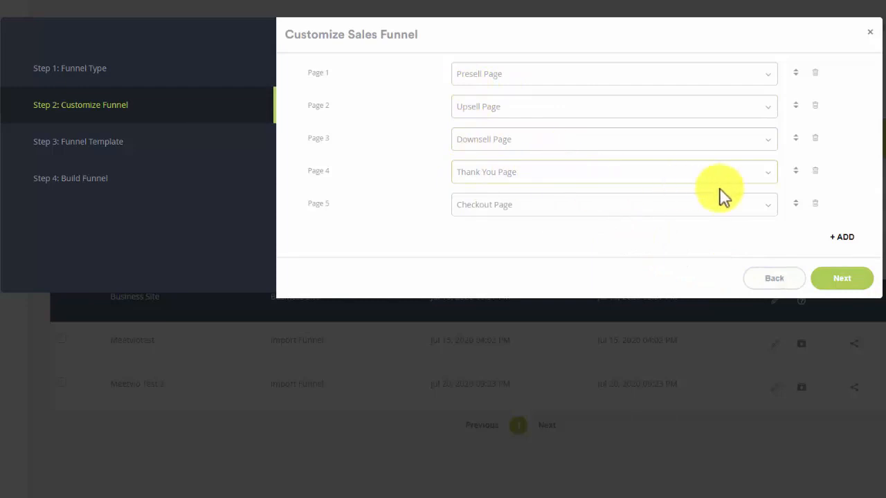
click(845, 277)
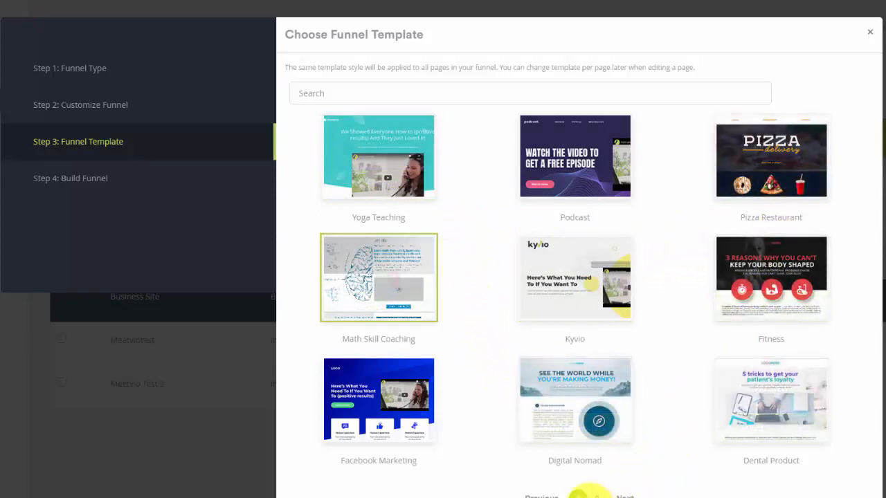
- Browse the funnel templates and apply the Math Skill Coaching template
click(596, 495)
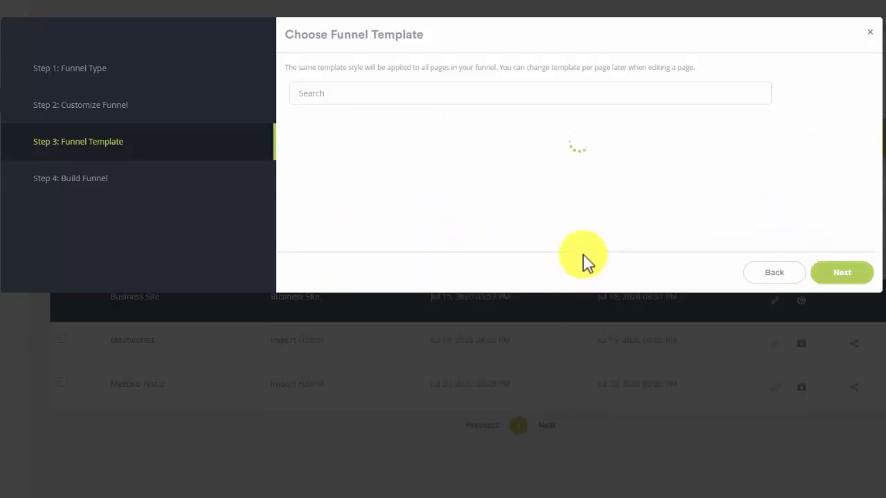
click(579, 377)
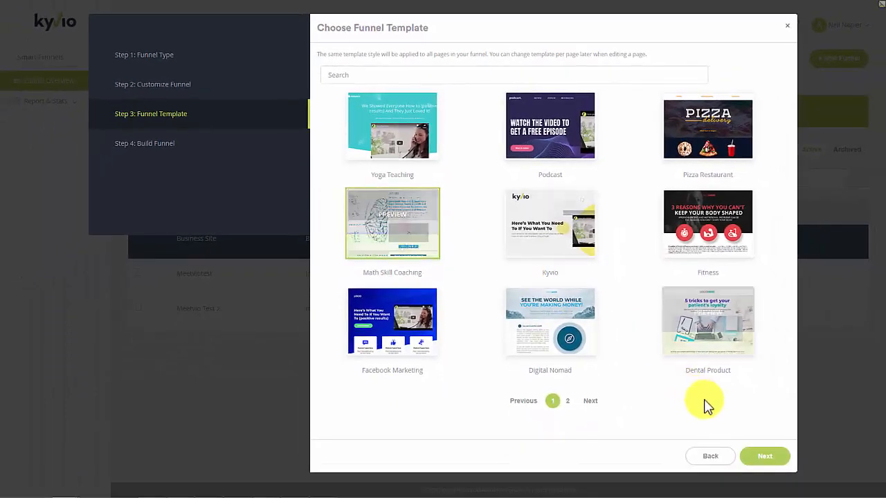
click(426, 244)
click(763, 458)
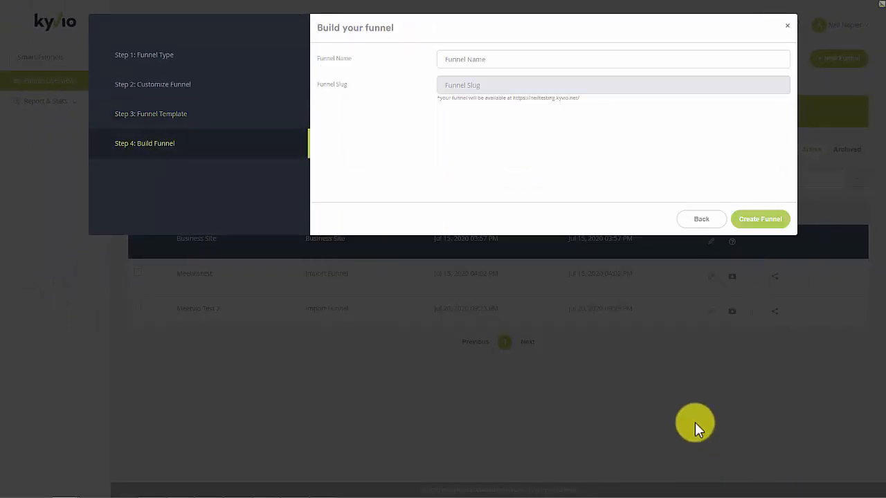
- Name the funnel "Math Teachers" and create it
click(461, 59)
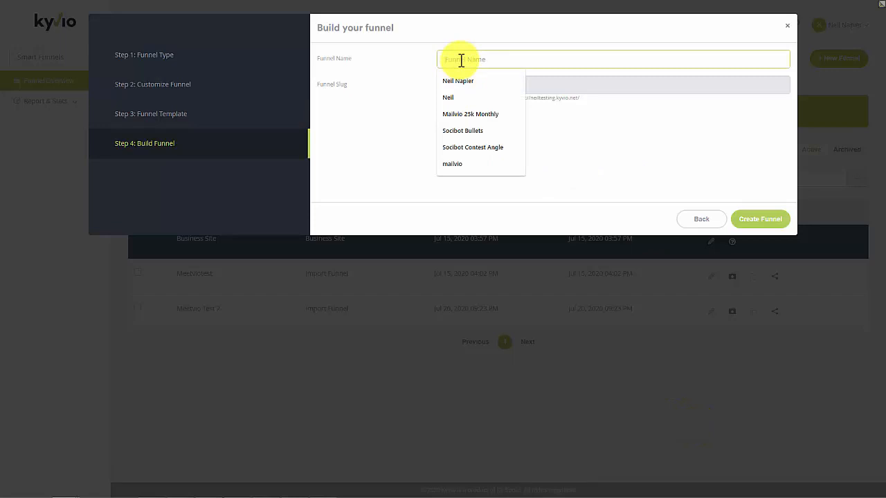
text(Math Teachers)
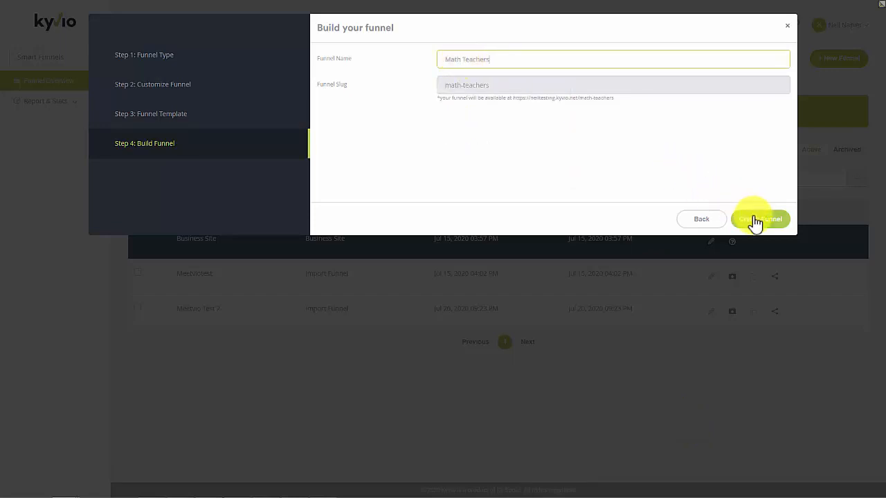
click(754, 220)
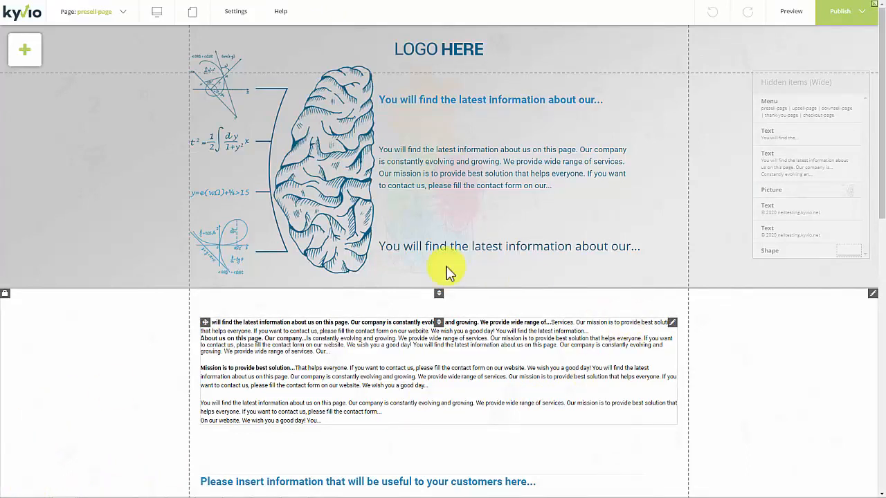
- Open the upsell-page for editing and review its content and the list of funnel pages
click(119, 13)
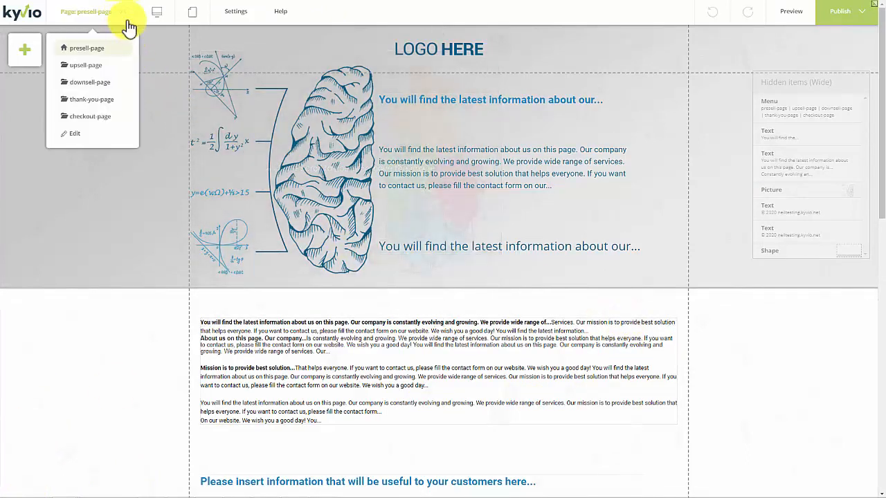
click(104, 73)
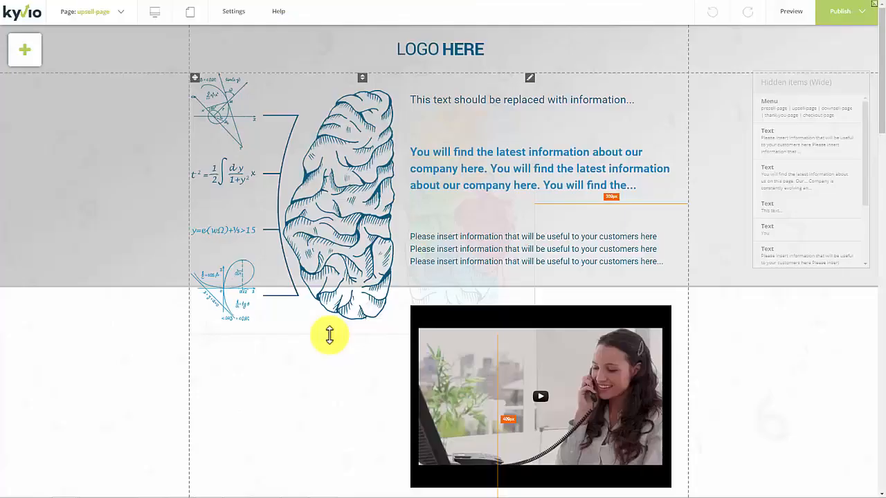
scroll(331, 337, down, 15)
scroll(332, 340, up, 15)
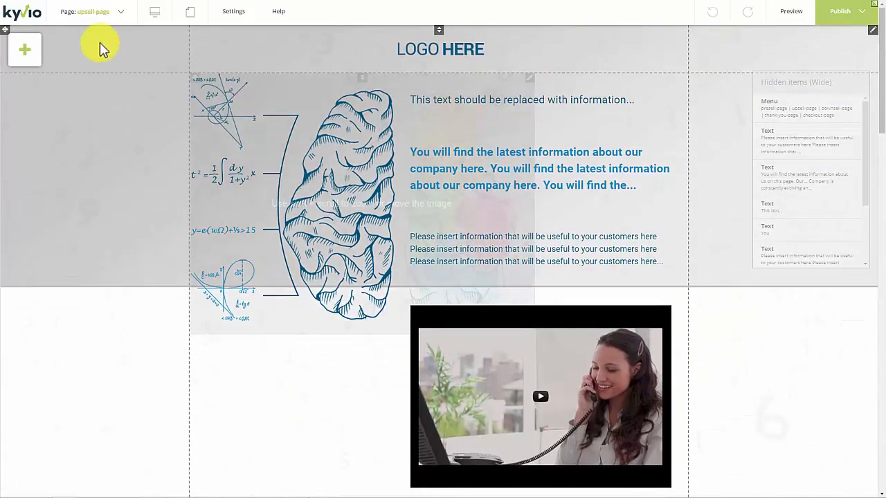
click(107, 12)
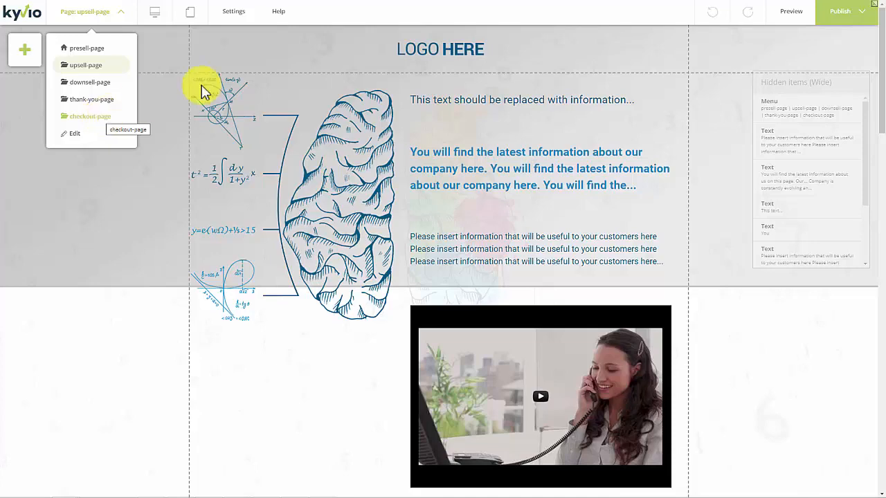
scroll(447, 173, down, 4)
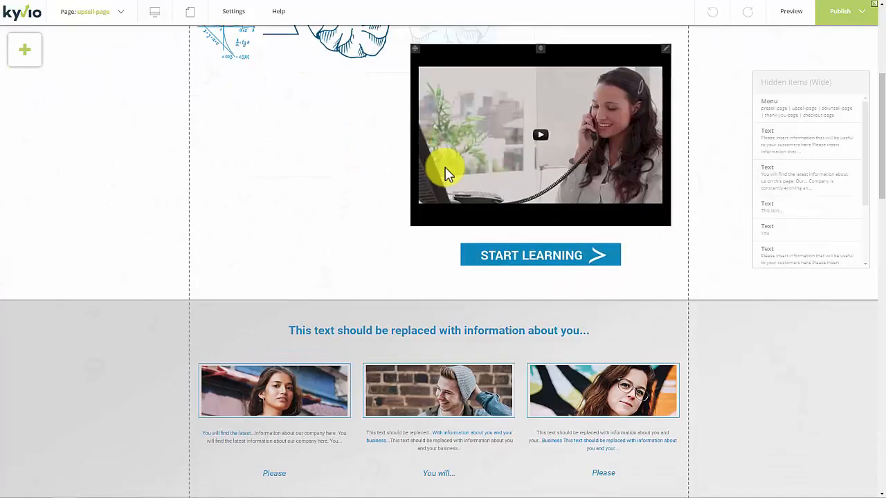
scroll(447, 173, up, 4)
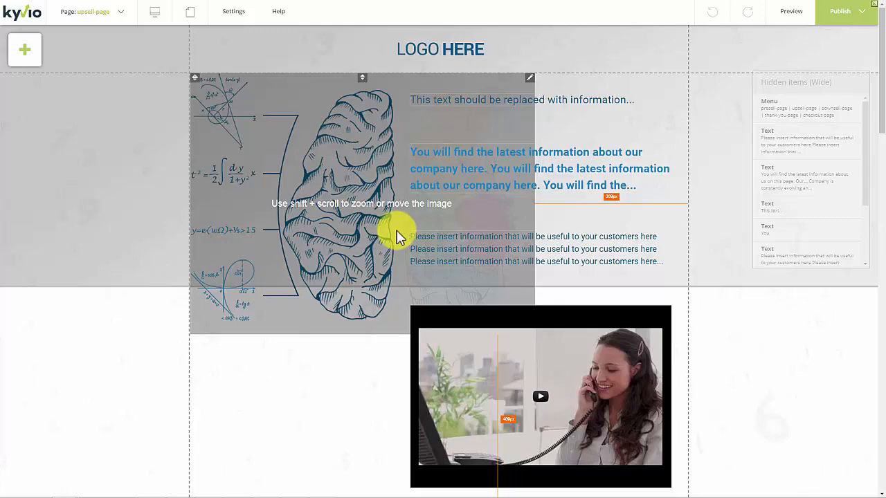
- Shrink the brain illustration so it fits inside the grey header section, keeping it against the left guide line
drag(353, 174, 337, 187)
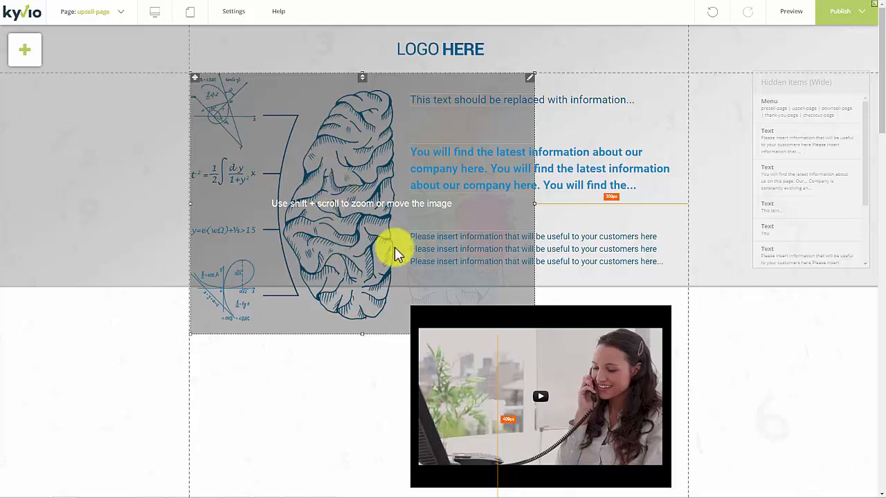
mouse_move(309, 225)
mouse_down()
mouse_move(374, 229)
mouse_move(325, 212)
mouse_move(308, 223)
mouse_up()
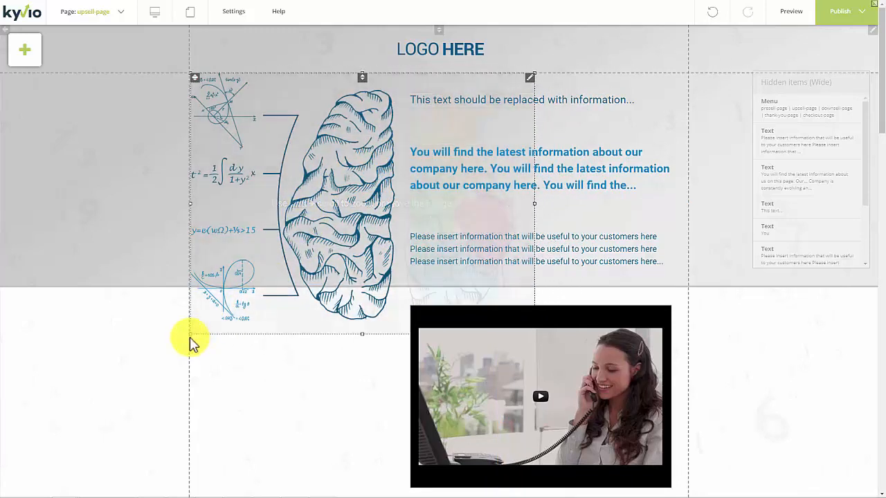
drag(211, 318, 275, 240)
drag(340, 198, 290, 201)
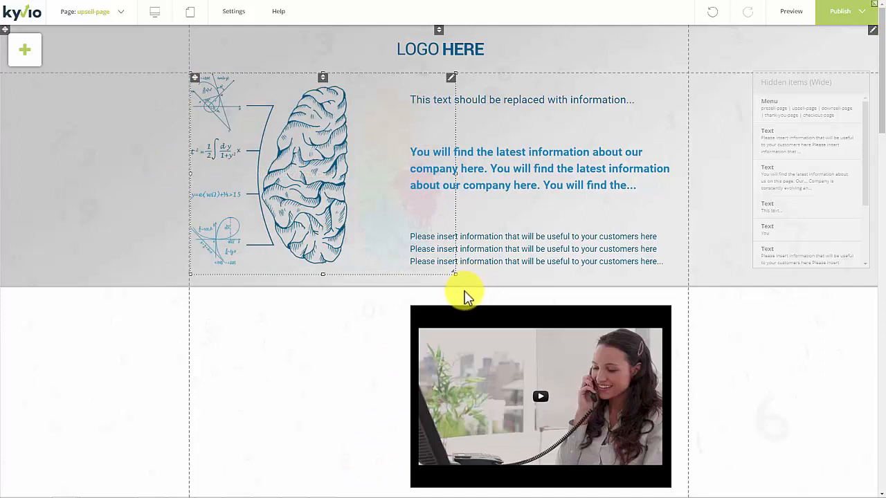
- Change the style of the "This text should be replaced with information..." line above the blue headline to Heading 2
click(512, 109)
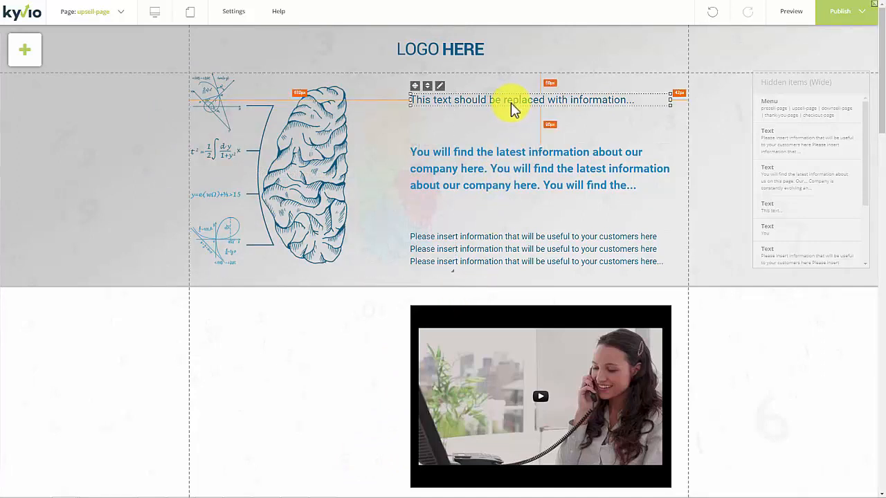
right_click(442, 93)
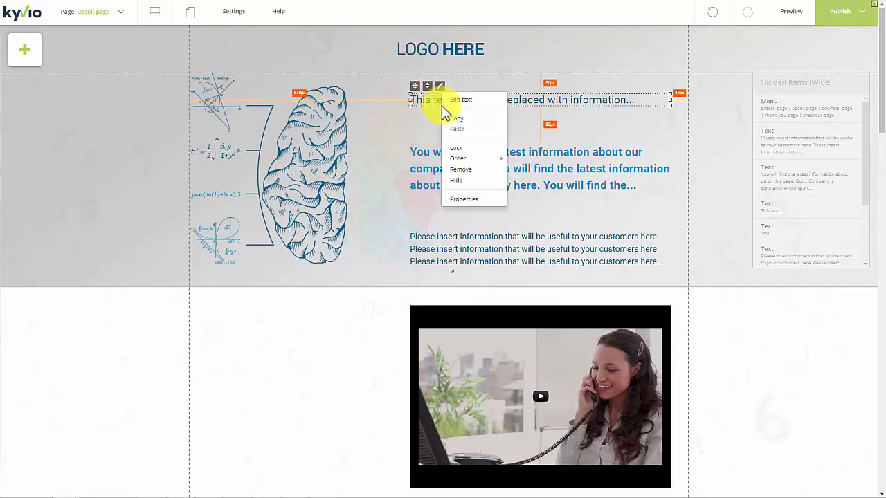
click(457, 101)
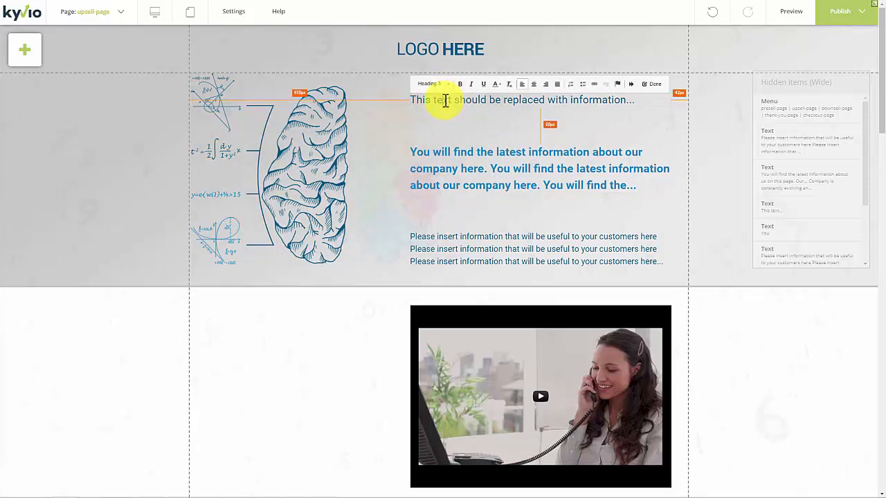
click(440, 98)
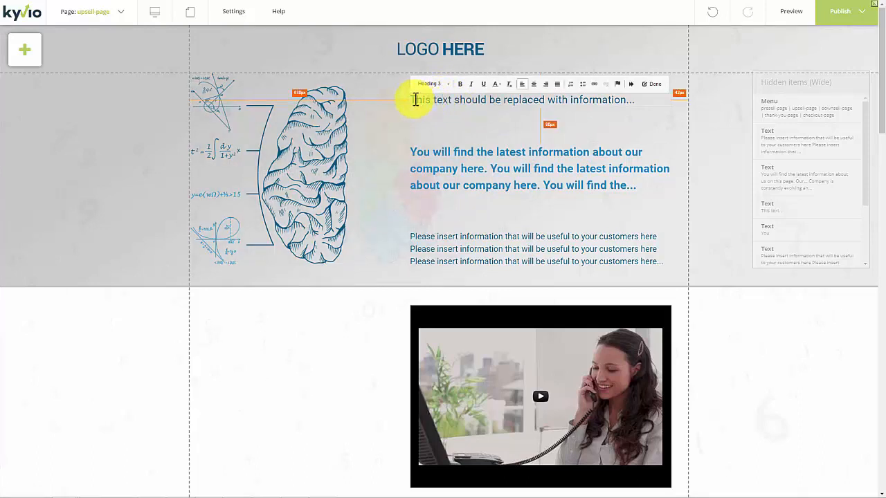
drag(414, 100, 555, 99)
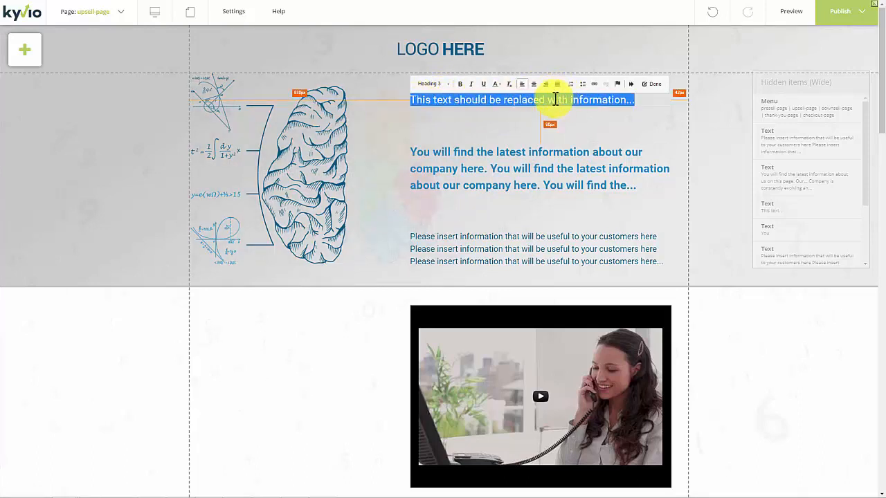
click(446, 85)
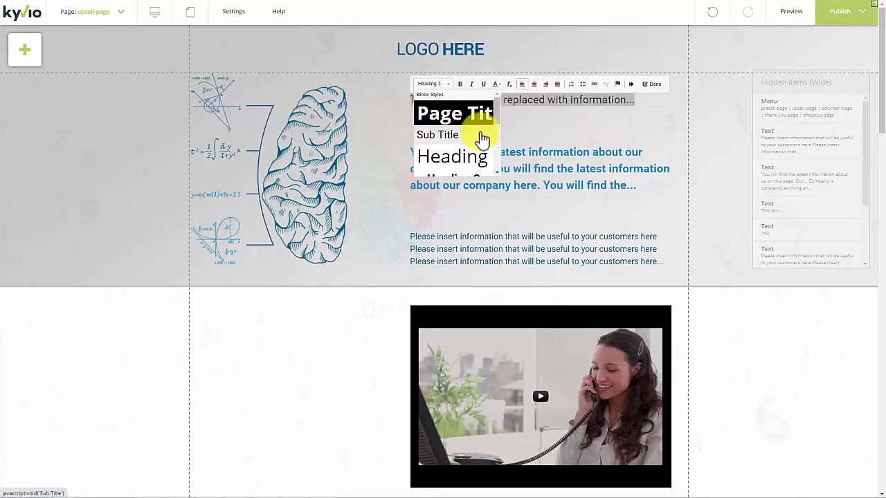
scroll(497, 138, down, 2)
scroll(496, 135, up, 1)
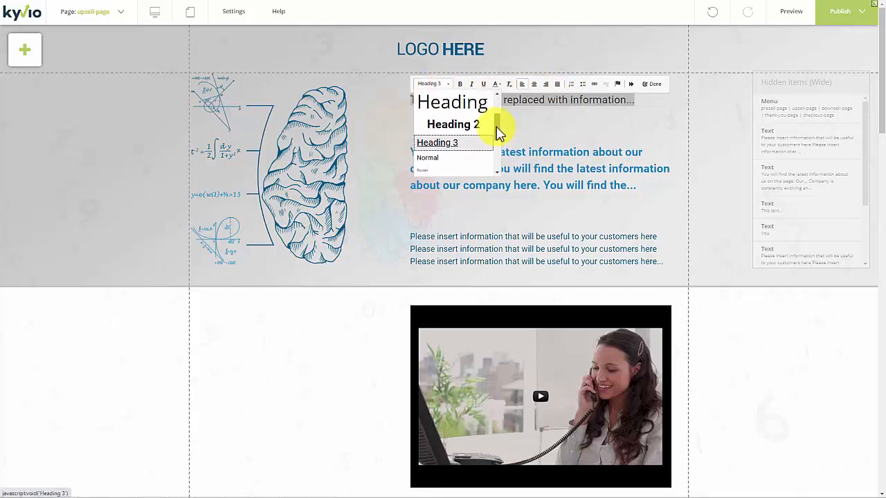
click(478, 127)
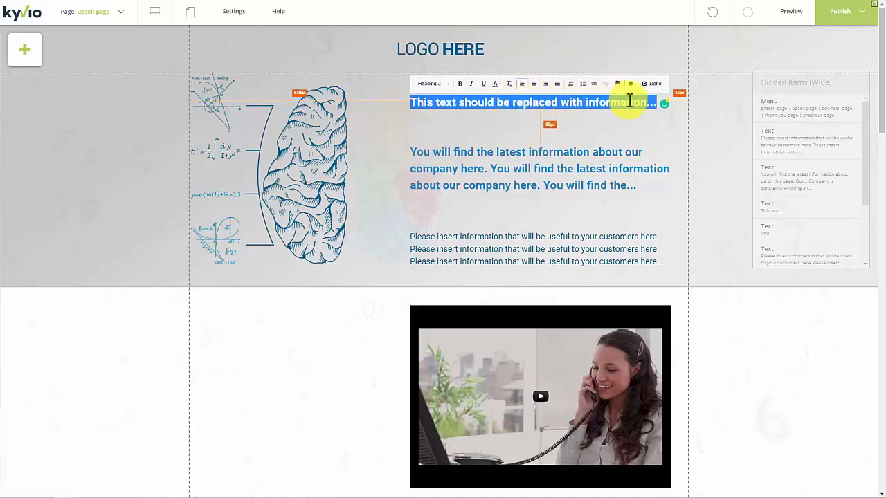
click(653, 83)
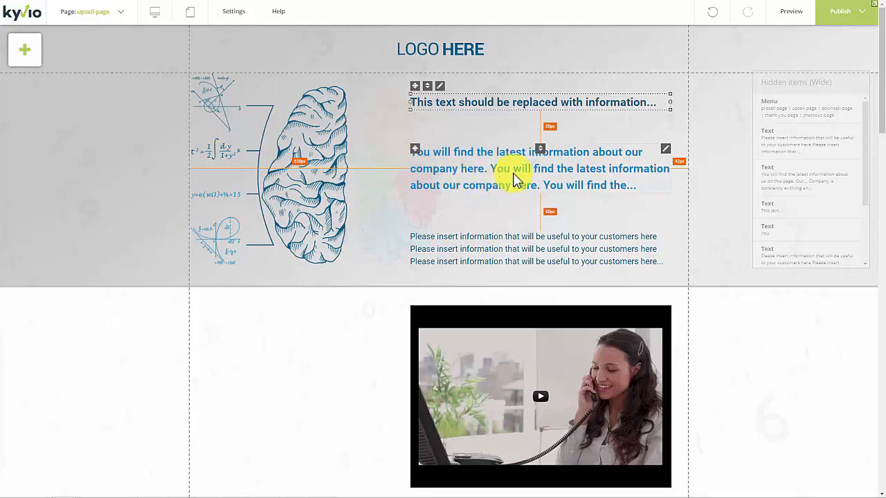
- Move the three-line blue headline up slightly, closer to the heading above it
mouse_move(515, 178)
mouse_down()
mouse_move(512, 158)
mouse_move(512, 180)
mouse_up()
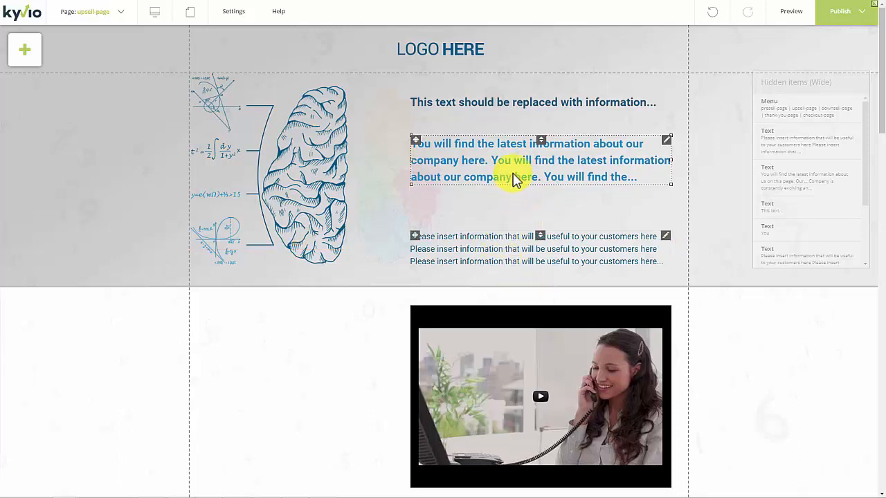
click(504, 260)
mouse_move(503, 253)
mouse_down()
mouse_move(505, 234)
mouse_move(503, 253)
mouse_up()
- Center the video and the Start Learning button horizontally in the white section, and slightly reduce the section's height
scroll(447, 295, down, 3)
scroll(475, 250, up, 1)
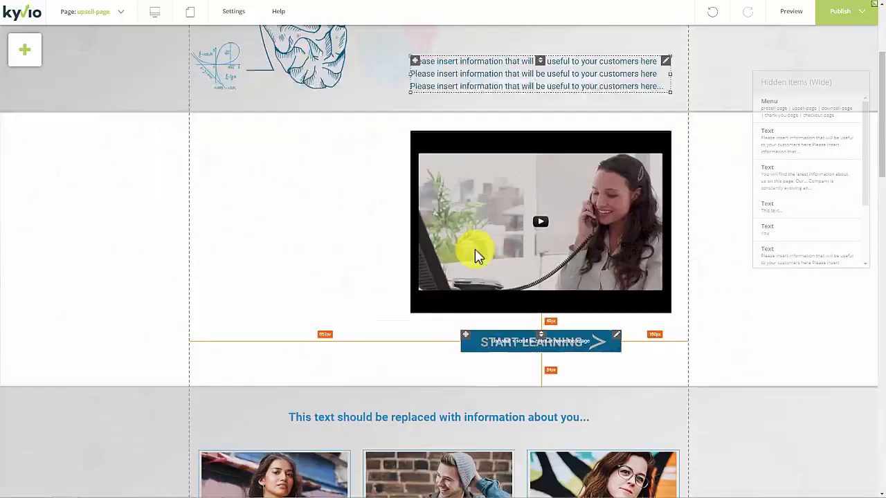
scroll(498, 297, up, 3)
scroll(696, 337, down, 2)
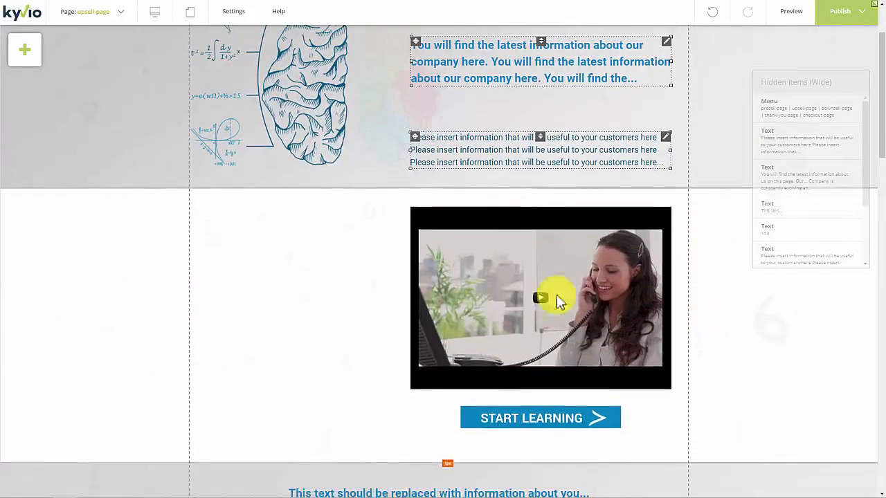
click(547, 294)
drag(501, 277, 424, 284)
drag(498, 425, 405, 427)
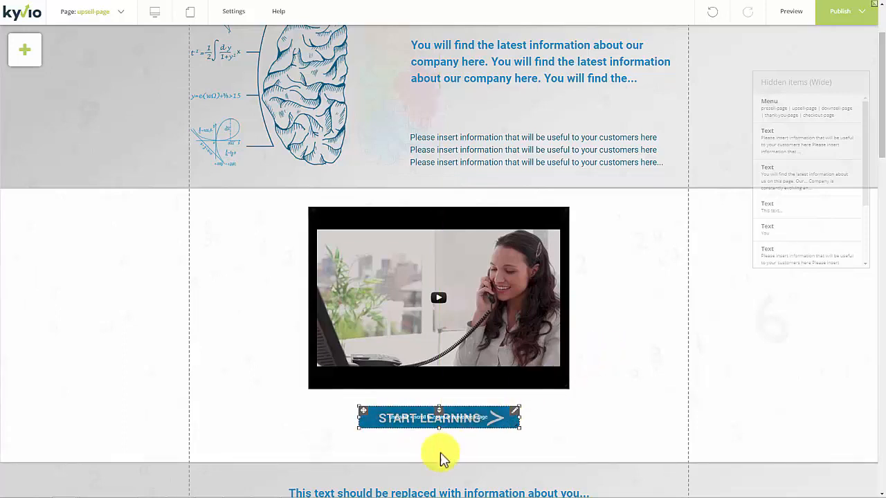
drag(438, 462, 438, 447)
- Select the grey three-photo section together with its heading, pictures and texts, and move it up slightly closer to the Start Learning button
scroll(439, 447, down, 4)
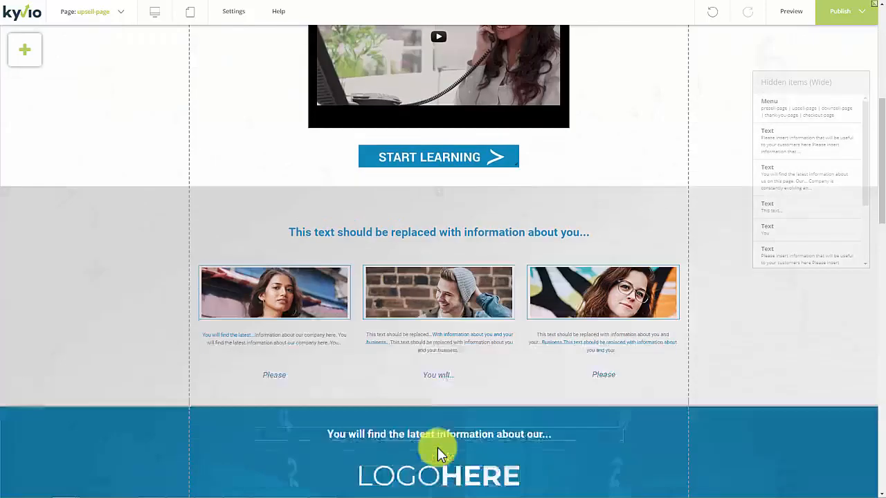
click(453, 235)
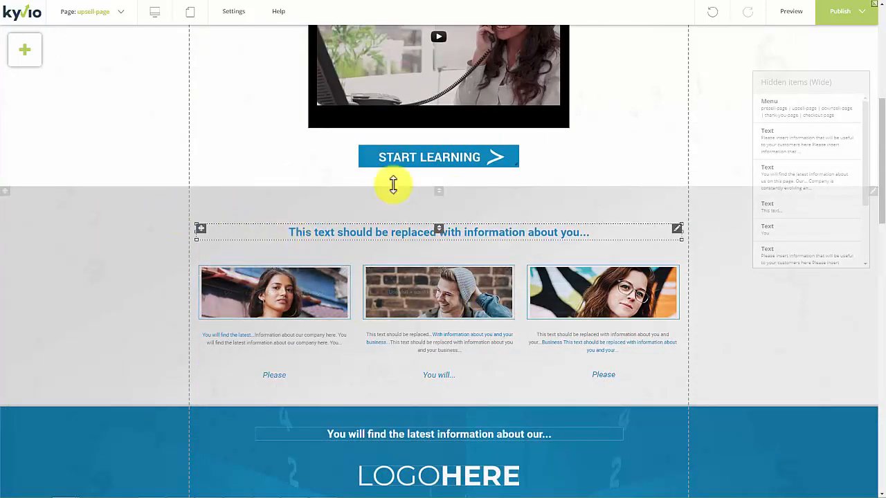
drag(703, 390, 555, 392)
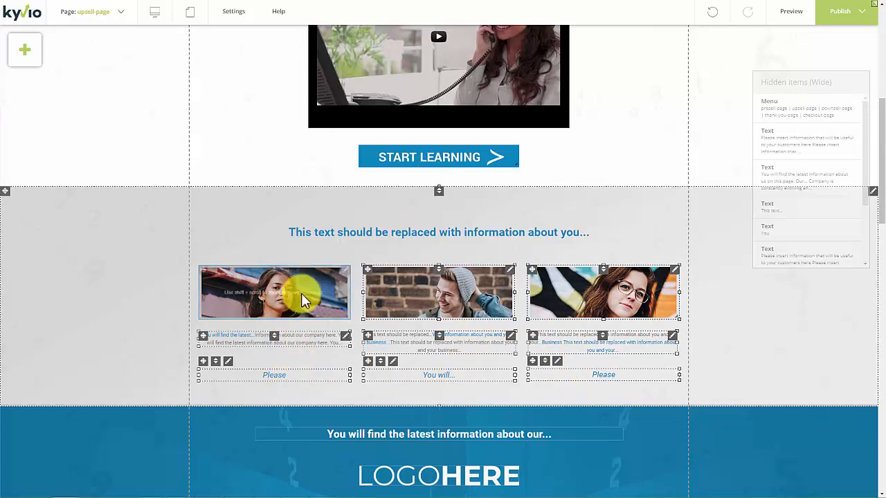
click(358, 237)
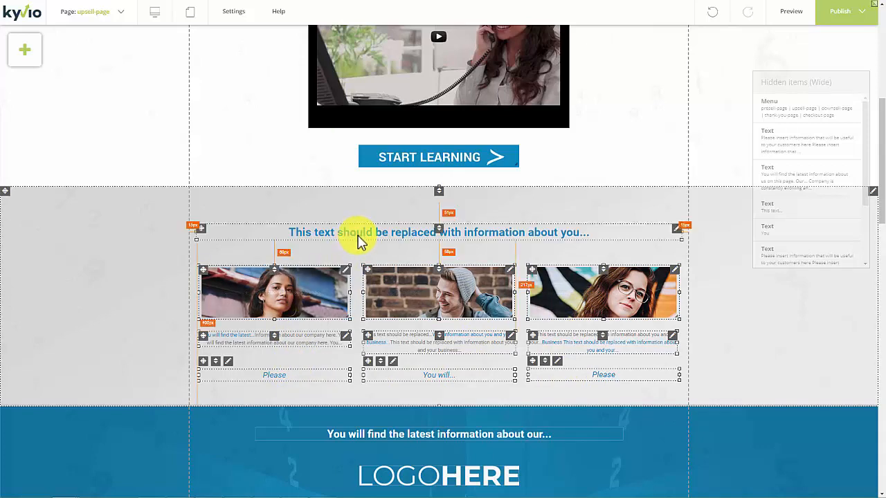
click(374, 268)
key(Up)
key(Up)
key(Up)
key(Up)
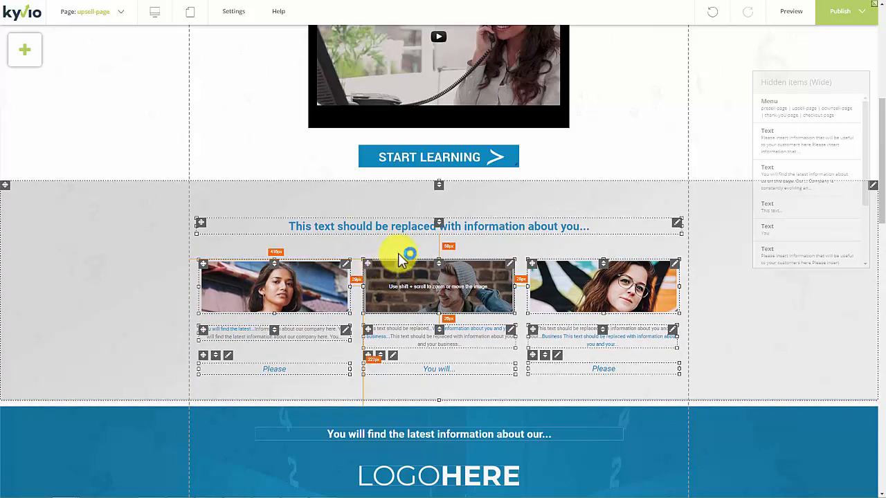
click(440, 196)
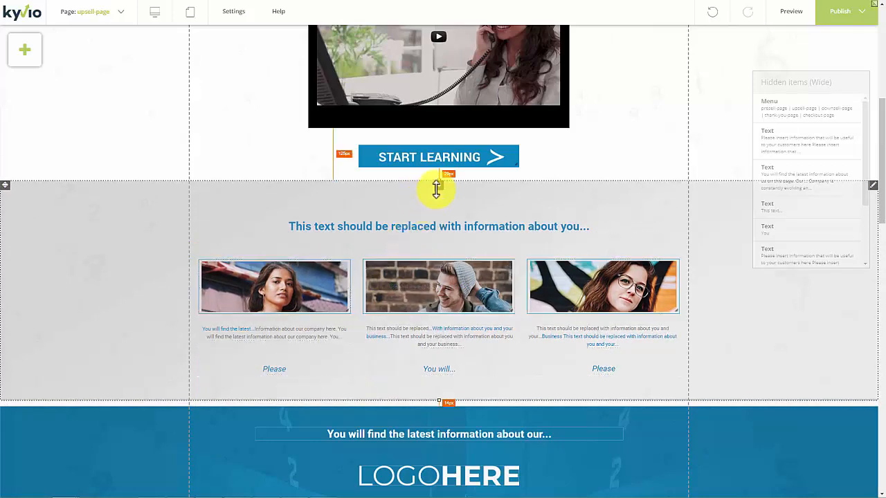
drag(439, 196, 441, 190)
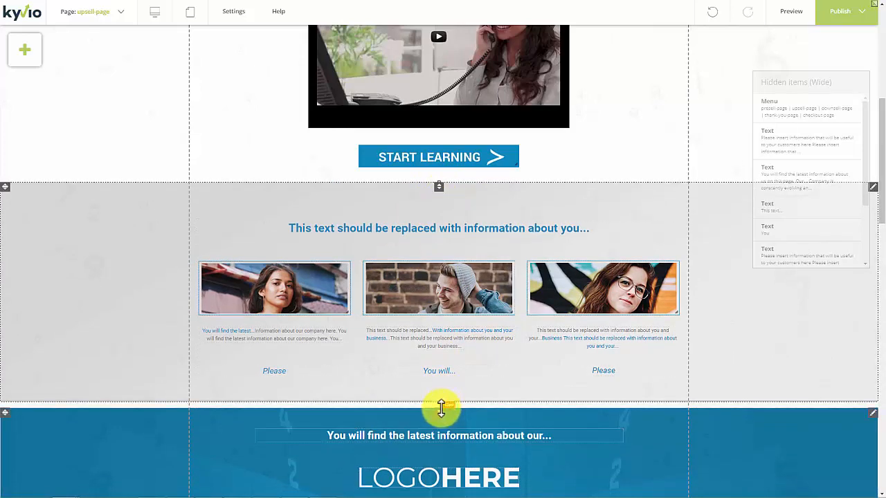
scroll(434, 423, down, 6)
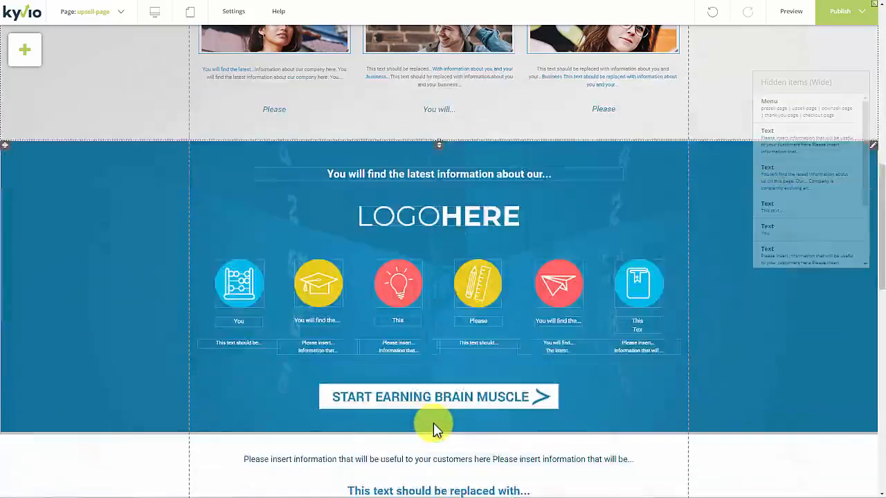
scroll(432, 423, down, 2)
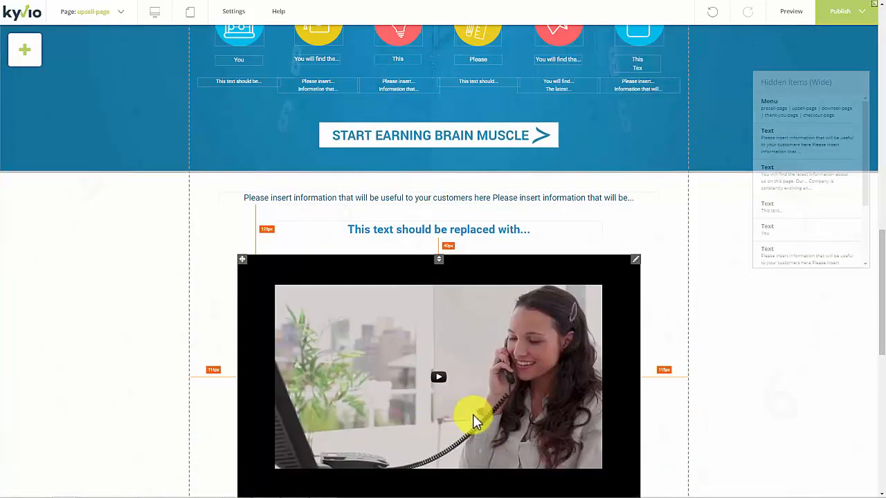
scroll(466, 388, down, 8)
scroll(468, 389, up, 20)
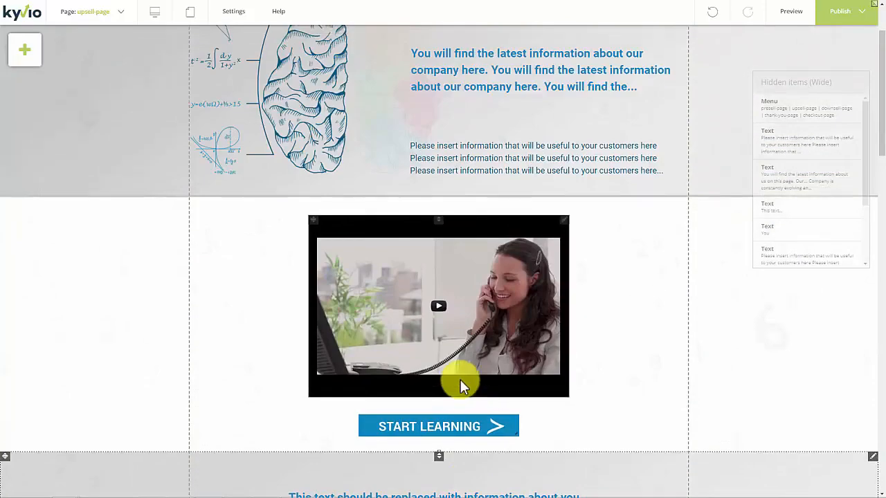
- Browse the shape, blog and language items available to add, and examine the dropdown language switcher's properties without keeping it
click(35, 58)
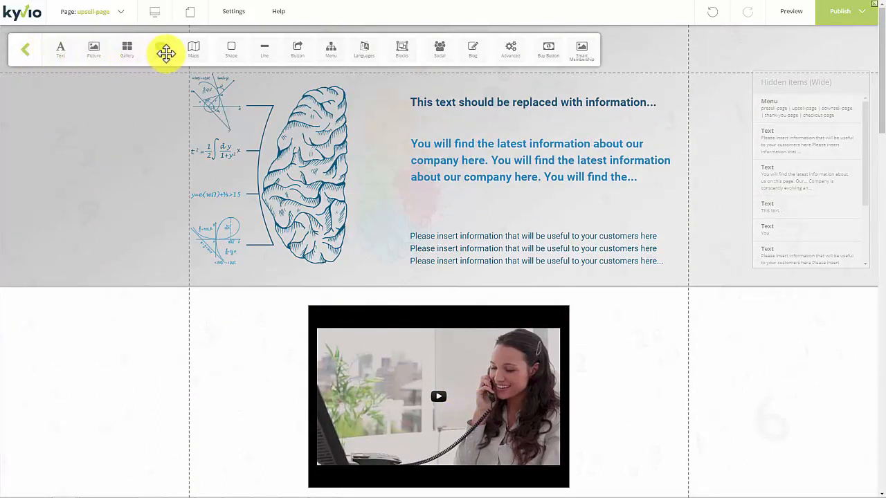
click(231, 54)
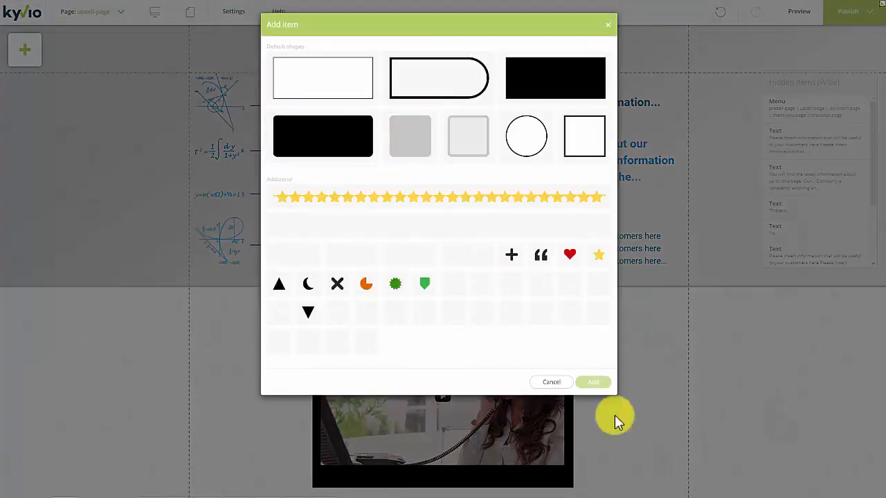
click(553, 384)
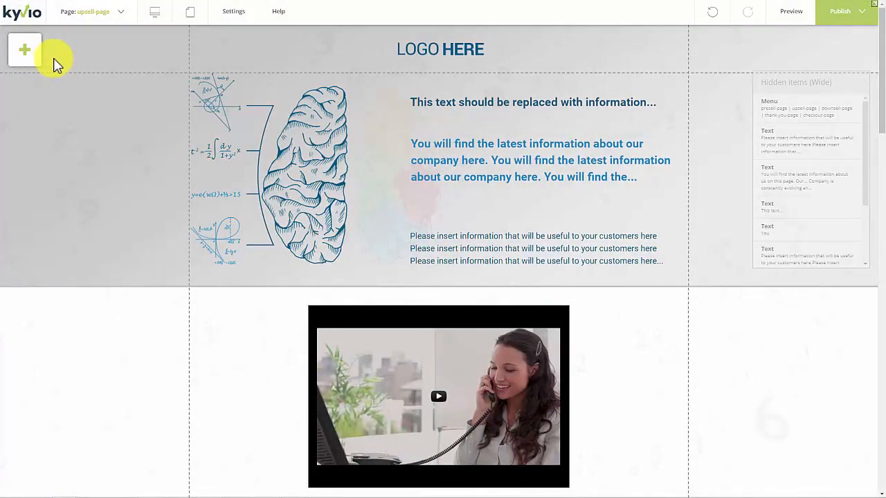
click(29, 55)
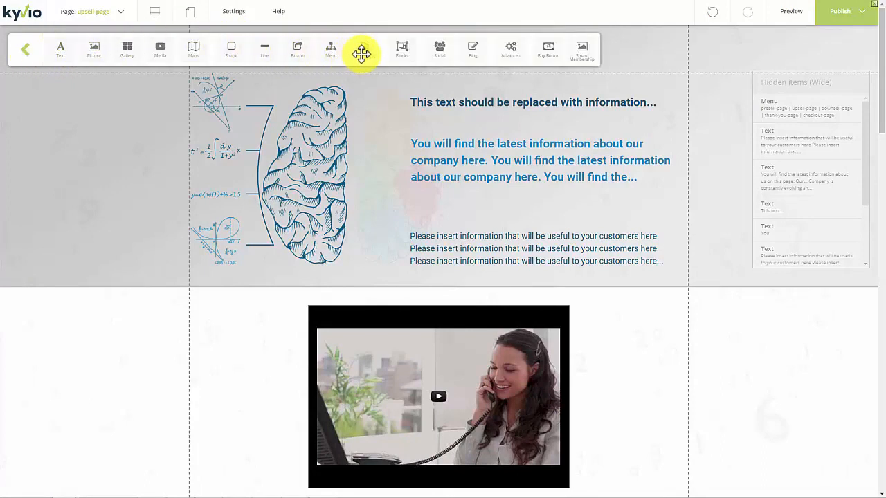
click(477, 52)
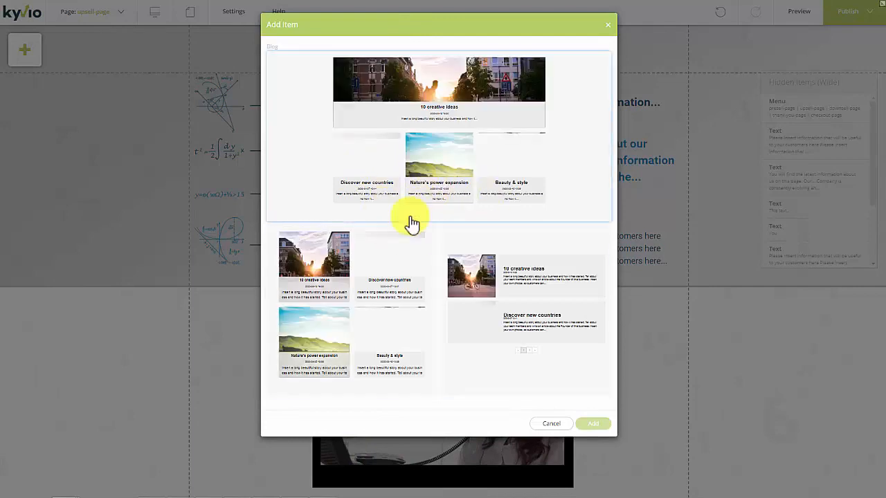
click(608, 25)
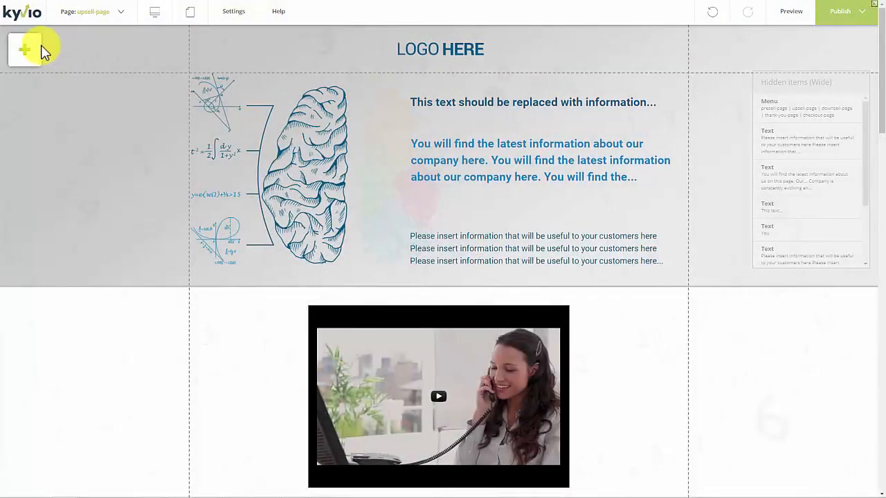
click(40, 49)
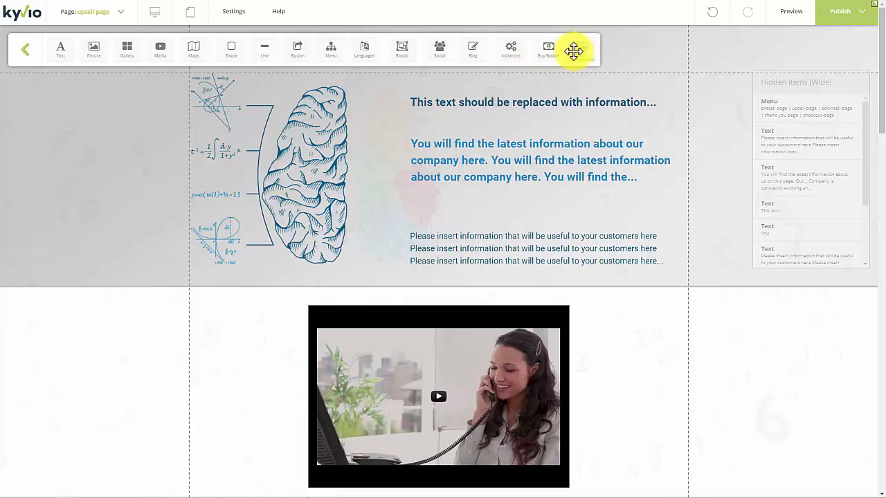
click(363, 51)
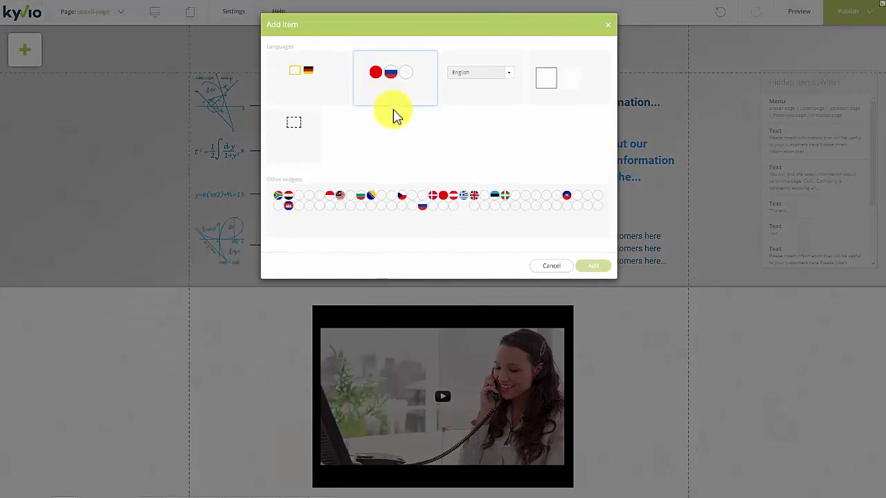
double_click(509, 80)
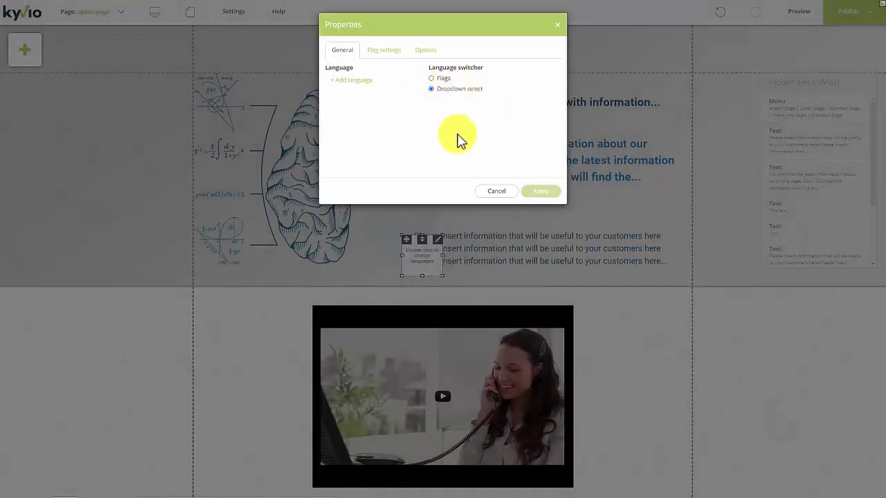
click(497, 191)
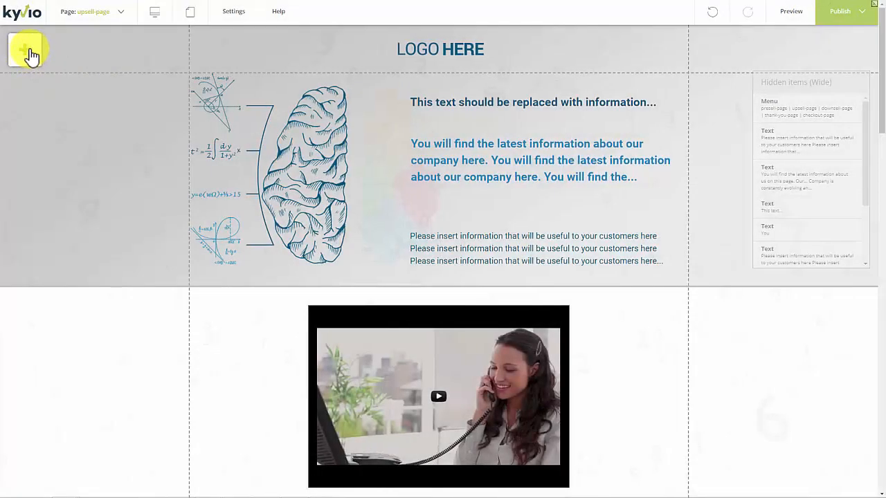
- Place a Buy Button in the grey header section over the text beside the brain illustration, and open its properties
click(29, 52)
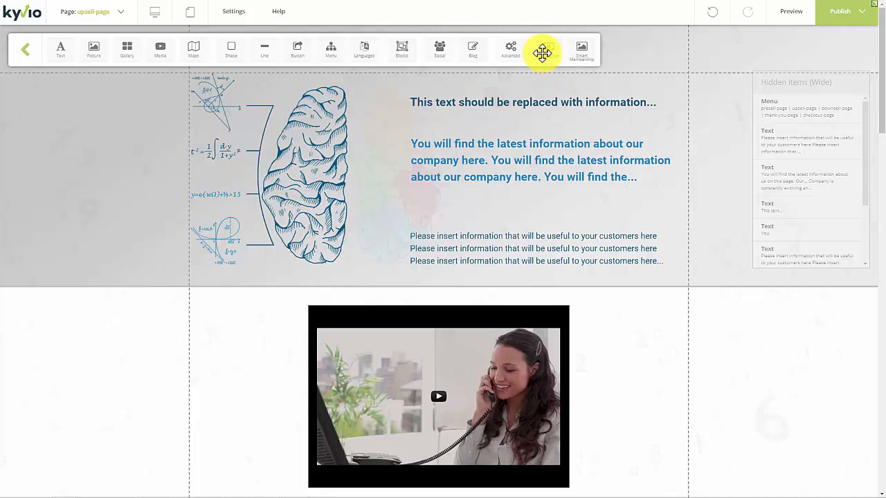
drag(551, 57, 534, 205)
right_click(595, 155)
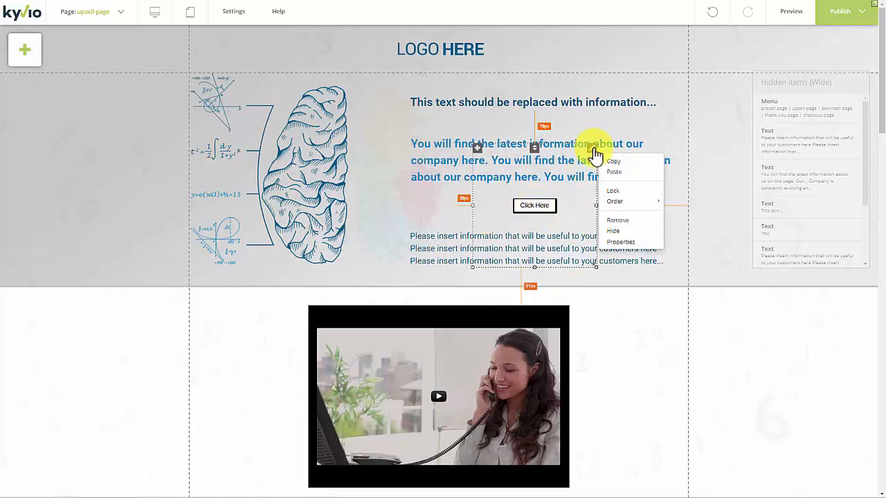
click(630, 242)
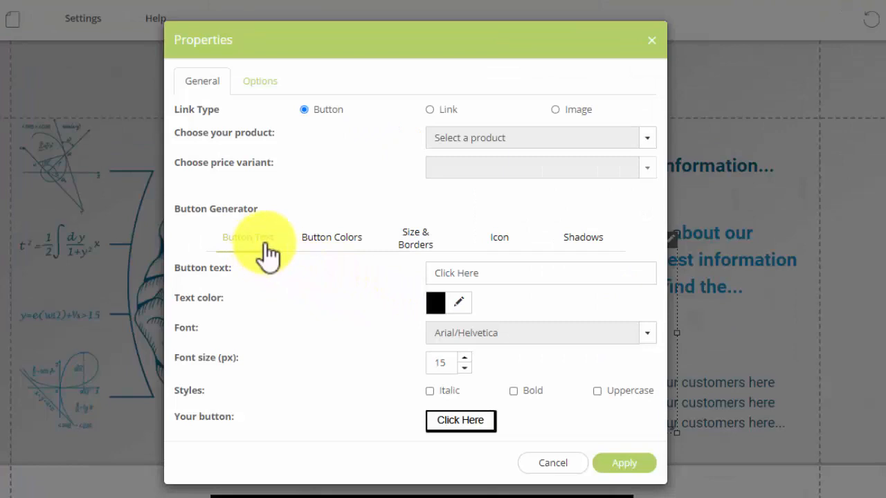
- Link the buy button to the Meetvio Sales product with the price variant test
click(429, 244)
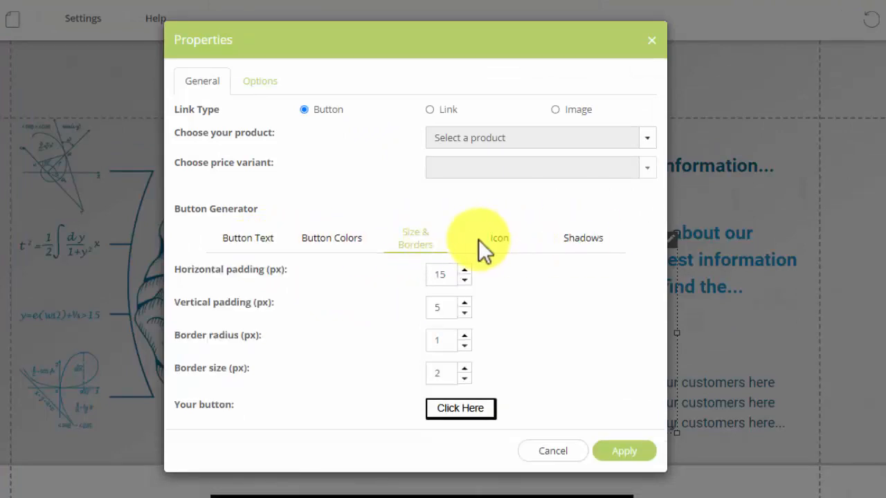
click(454, 140)
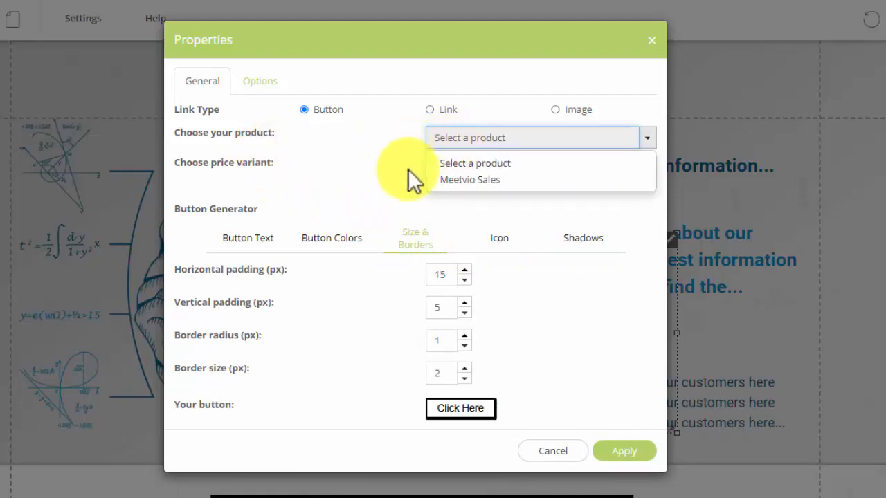
click(453, 181)
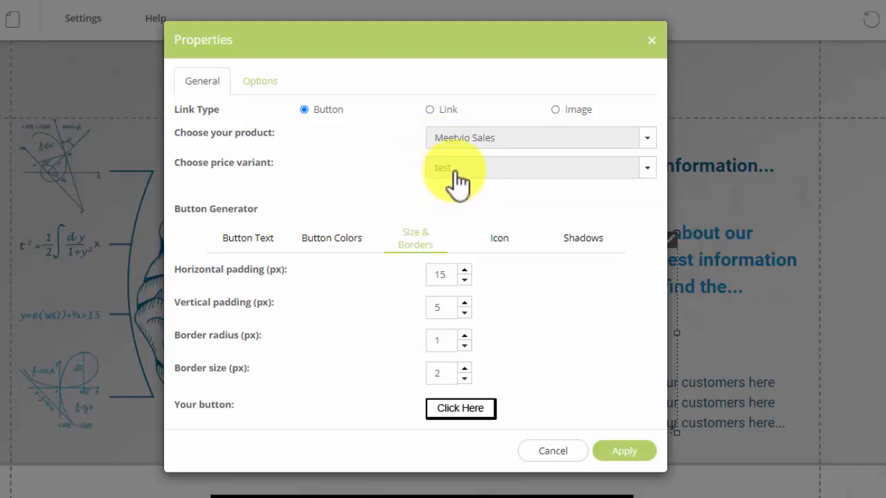
click(454, 175)
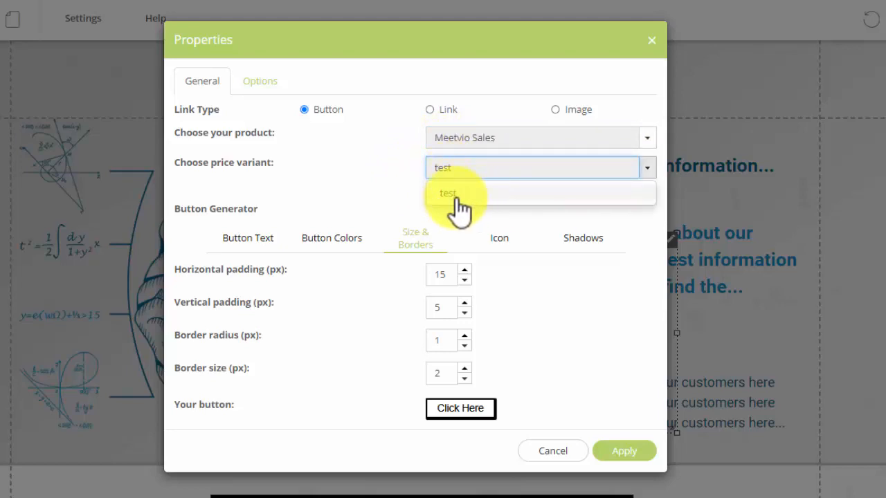
click(454, 195)
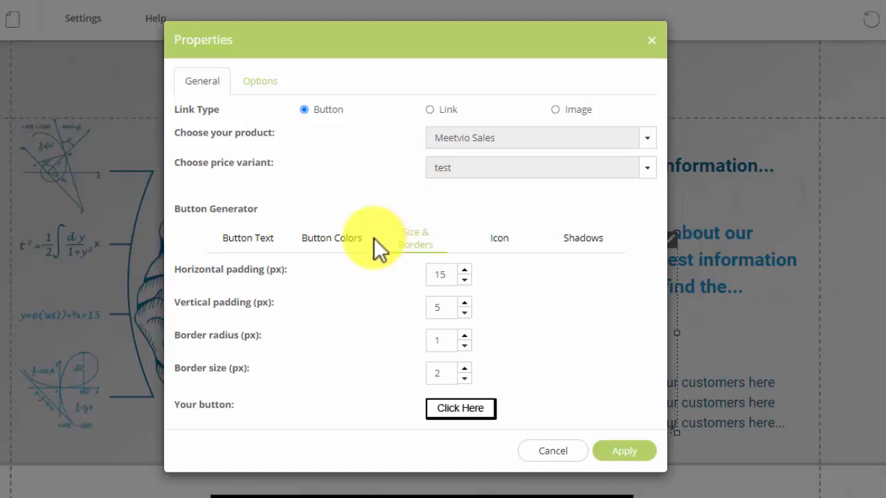
click(263, 86)
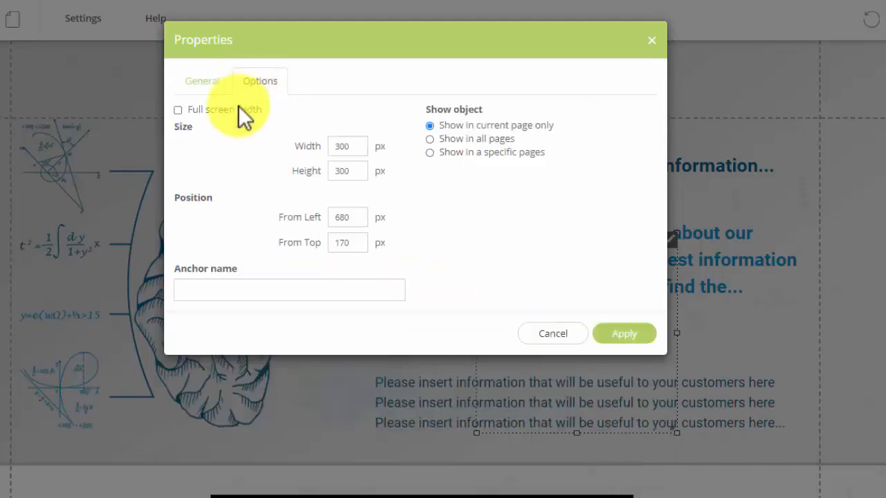
click(205, 84)
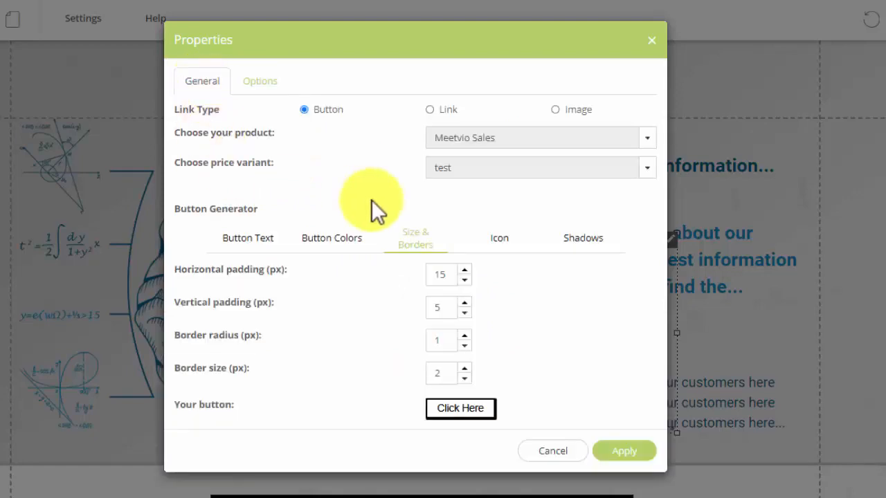
- Set both the top and bottom background colors of the buy button to red
click(324, 242)
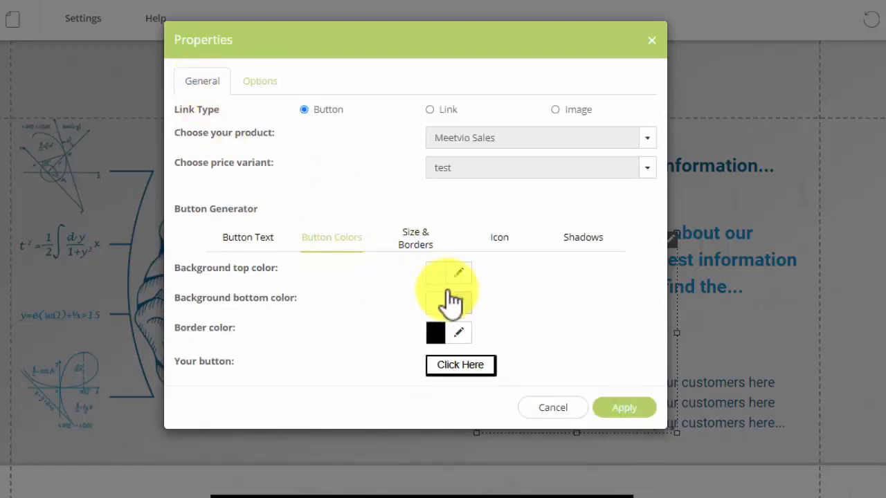
click(454, 274)
click(514, 303)
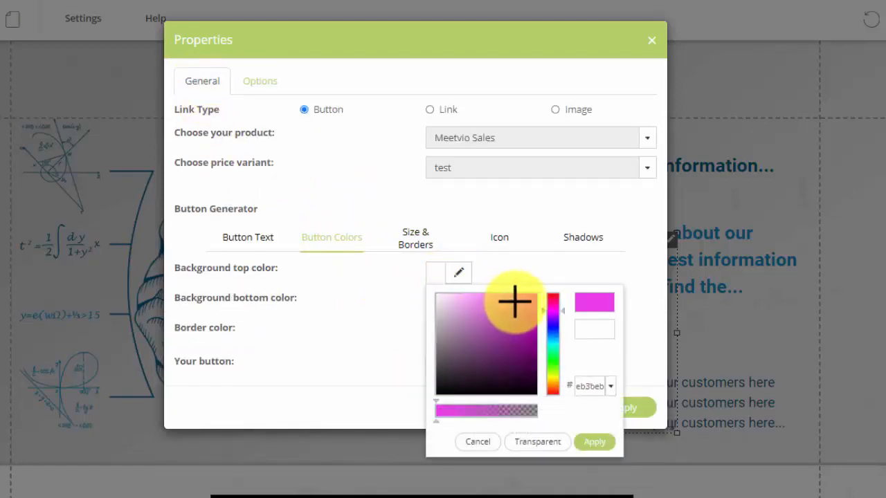
click(553, 294)
click(595, 443)
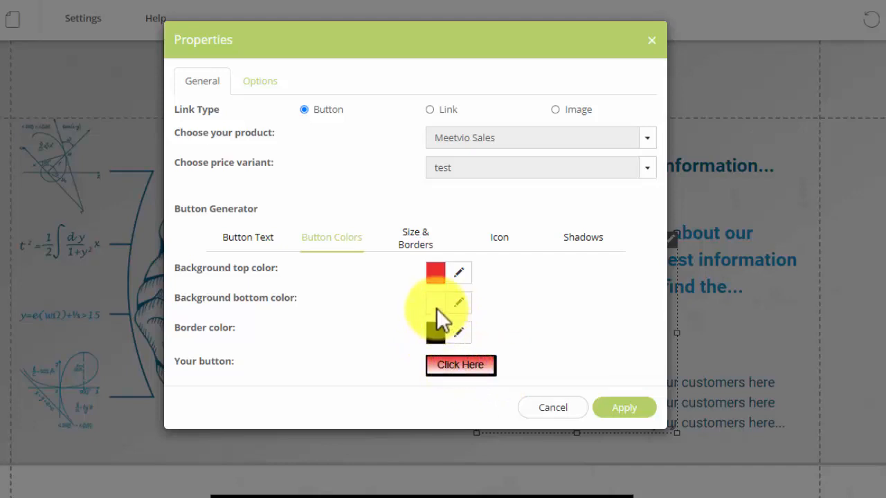
click(459, 303)
drag(508, 327, 555, 315)
click(590, 471)
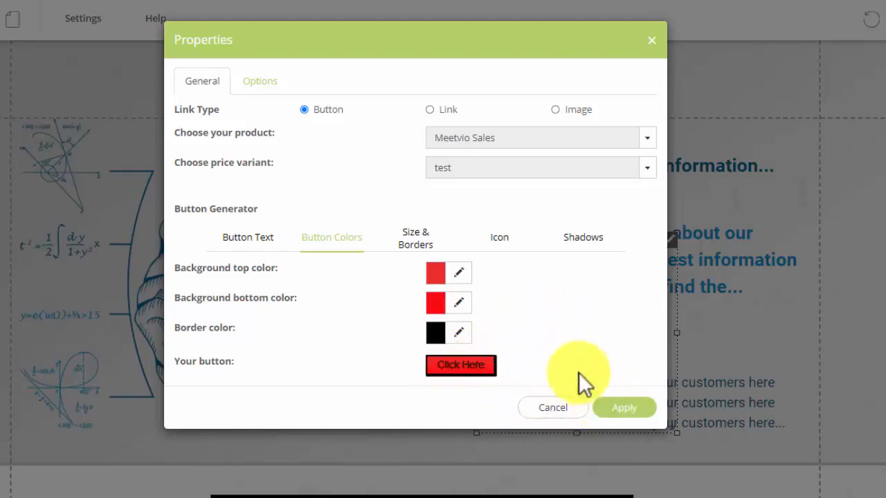
- Change the buy button's text to GO BUY NOW and apply the button settings
click(274, 243)
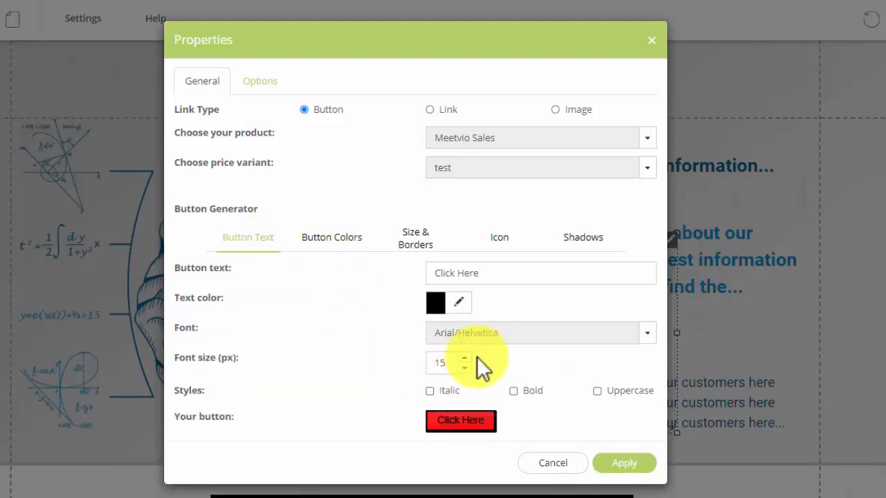
click(477, 276)
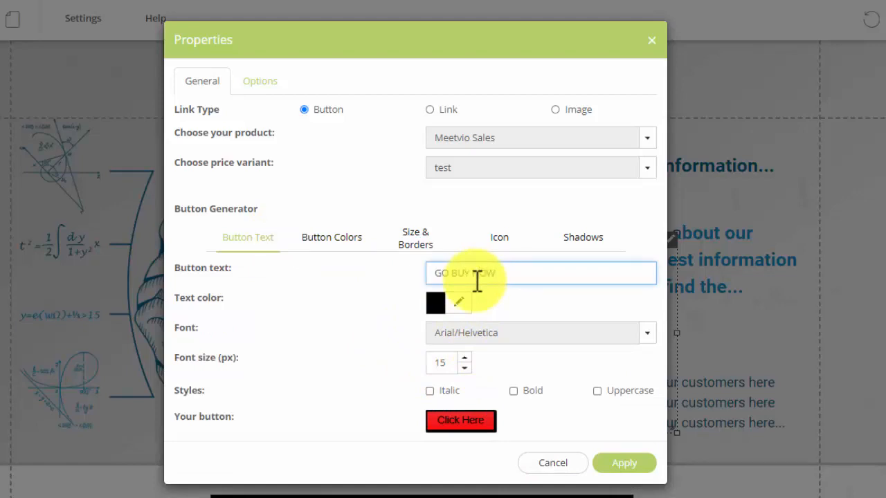
click(623, 465)
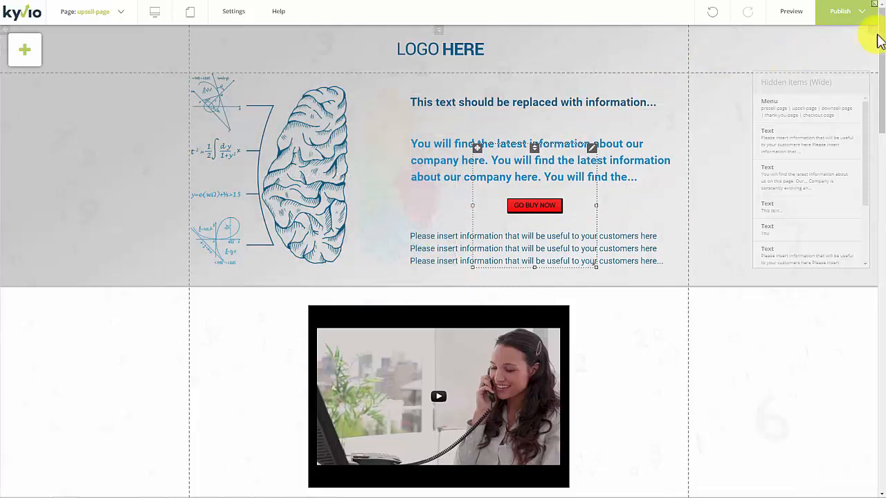
- Publish the upsell page with the new buy button
click(851, 20)
click(836, 49)
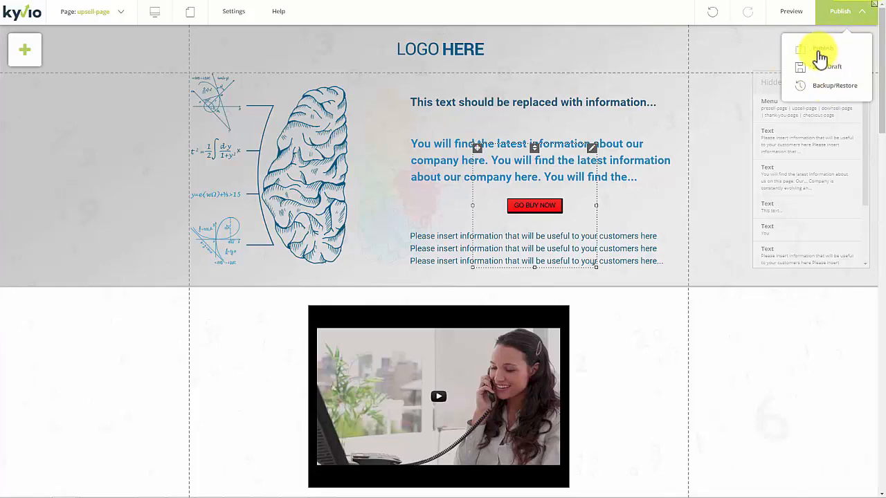
click(824, 54)
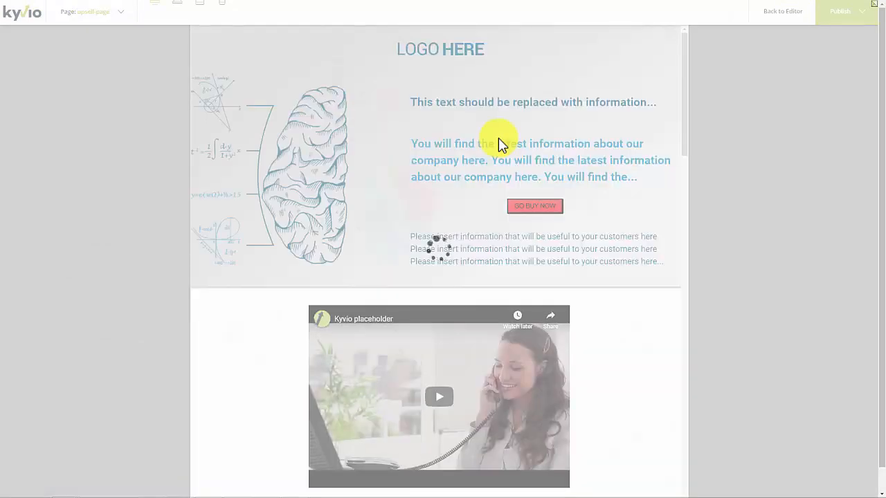
- Look through the upsell page's preview from top to bottom and return to the editor
scroll(494, 178, down, 15)
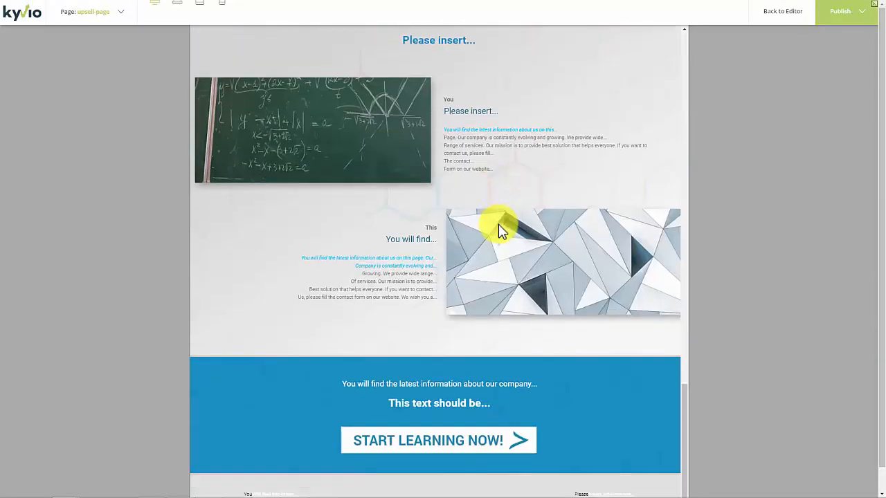
scroll(500, 228, up, 15)
click(785, 13)
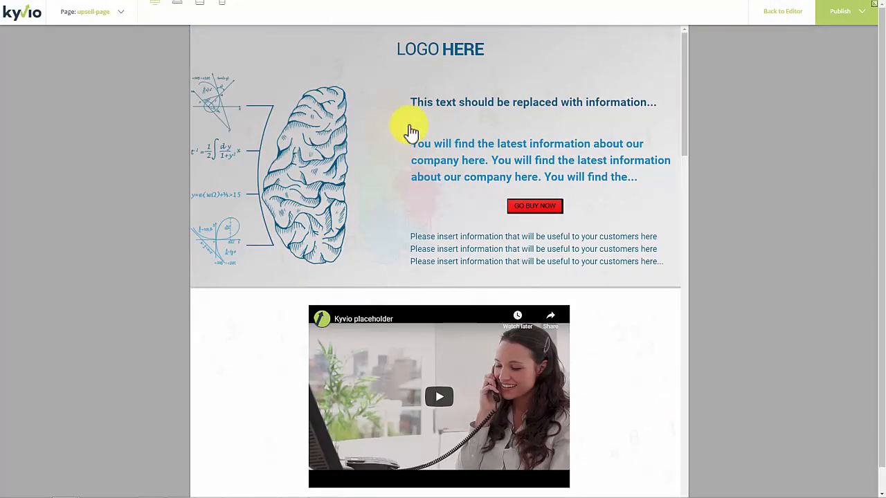
- Turn on Auto Layout in the upsell page's device layout options
click(162, 21)
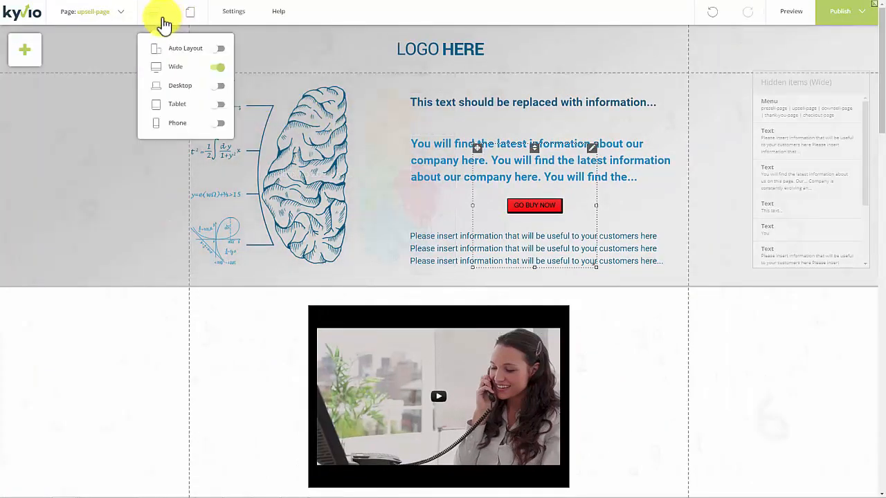
click(220, 49)
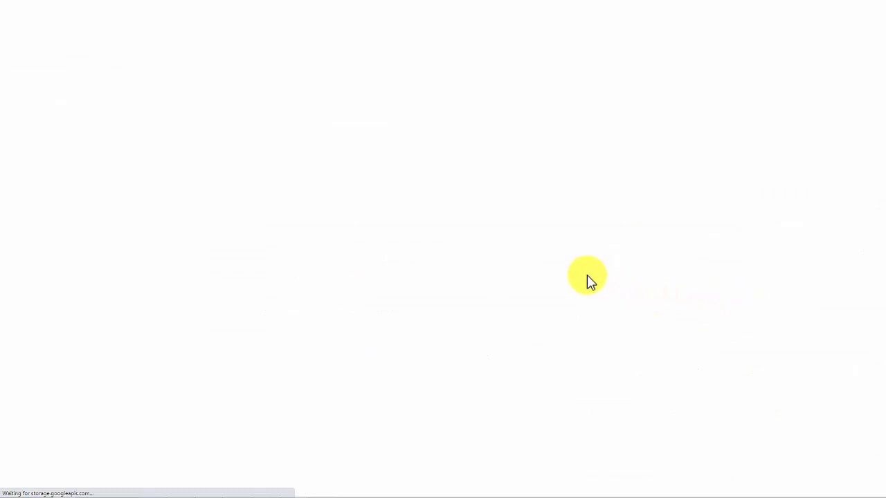
- Examine the live upsell page from its header and buy button down to the footer
scroll(582, 276, down, 15)
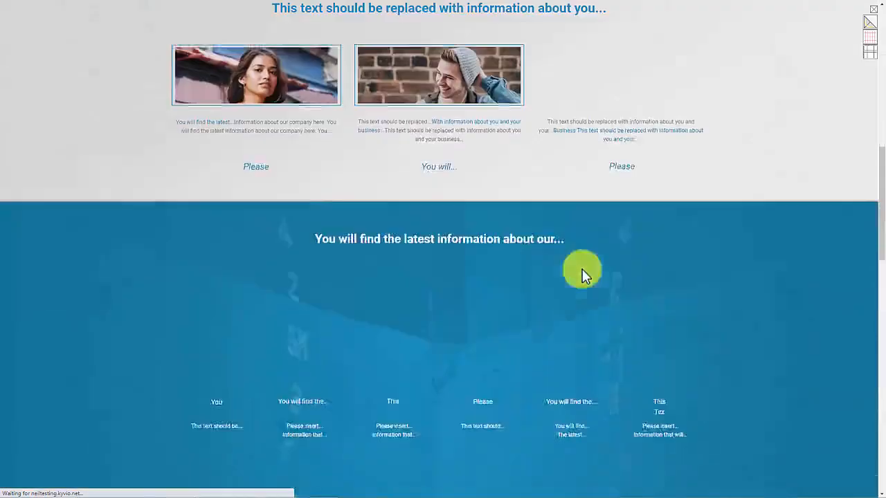
scroll(573, 305, up, 15)
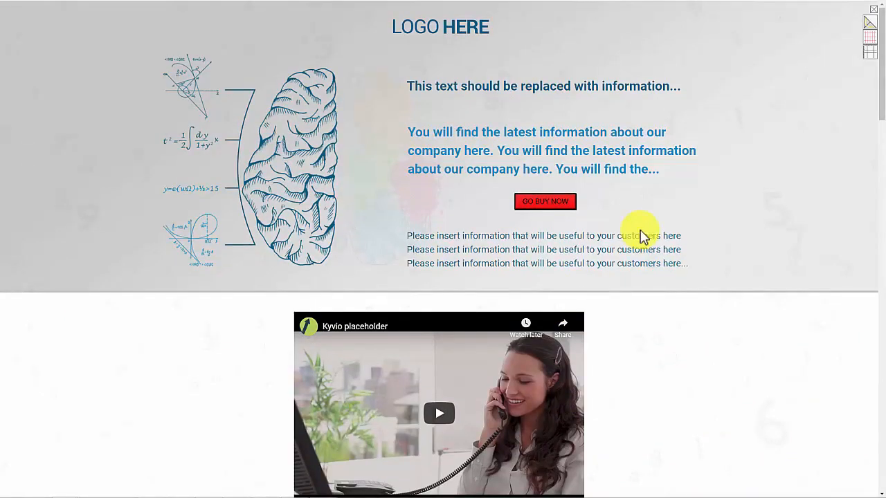
scroll(638, 241, down, 8)
scroll(637, 254, down, 15)
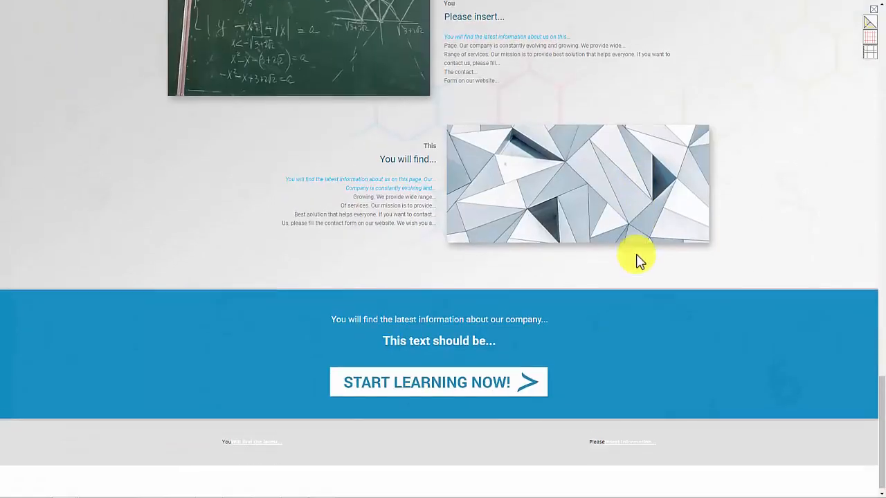
scroll(622, 176, up, 2)
scroll(622, 176, up, 15)
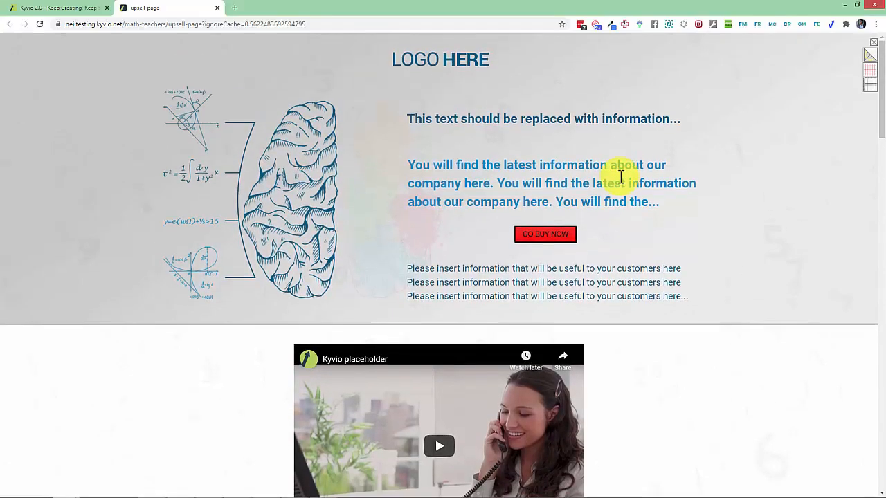
scroll(539, 184, down, 8)
scroll(539, 220, down, 15)
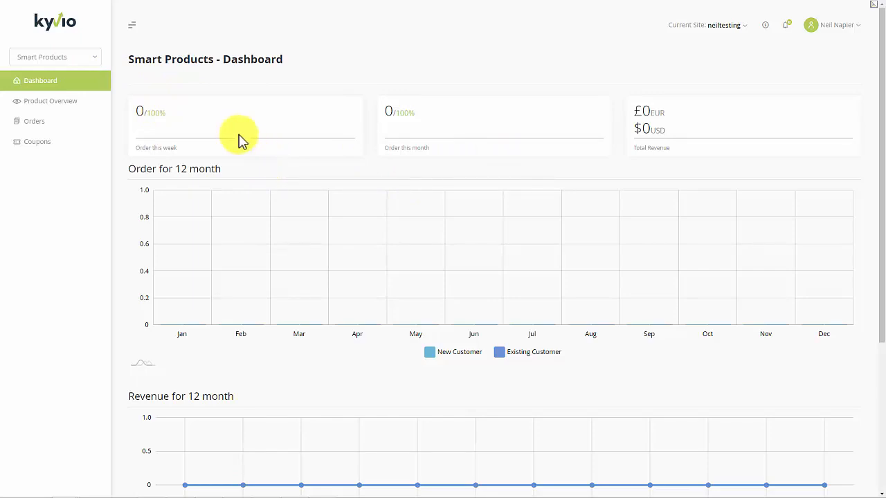
- Review the order and revenue charts on the Smart Products dashboard, and open the product overview
scroll(313, 303, down, 3)
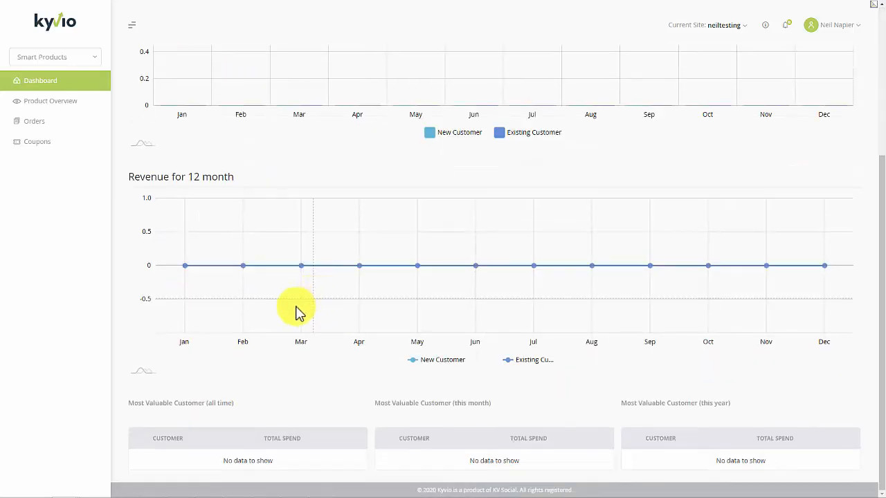
scroll(119, 143, up, 3)
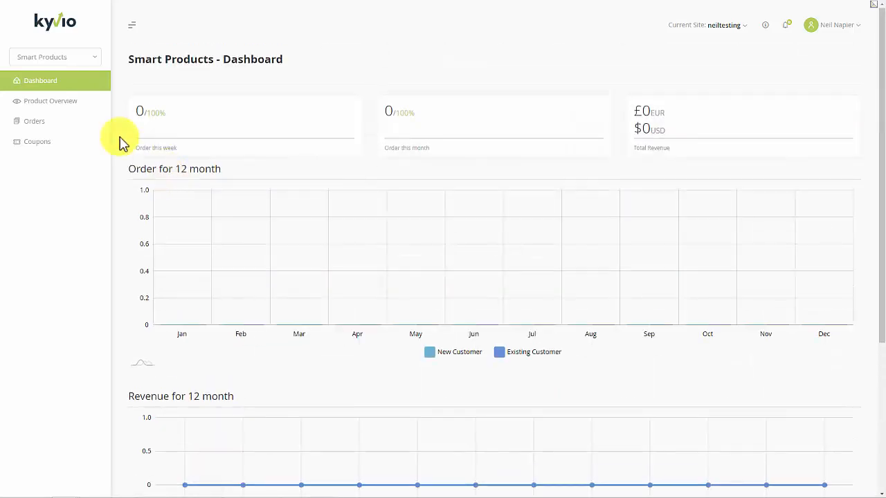
click(73, 108)
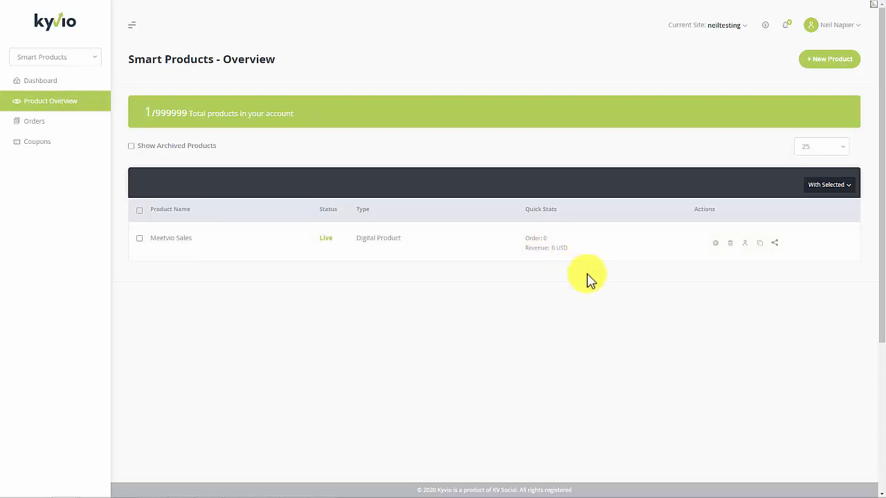
- Start a new product of the Digital Product type and proceed to its product information
click(830, 62)
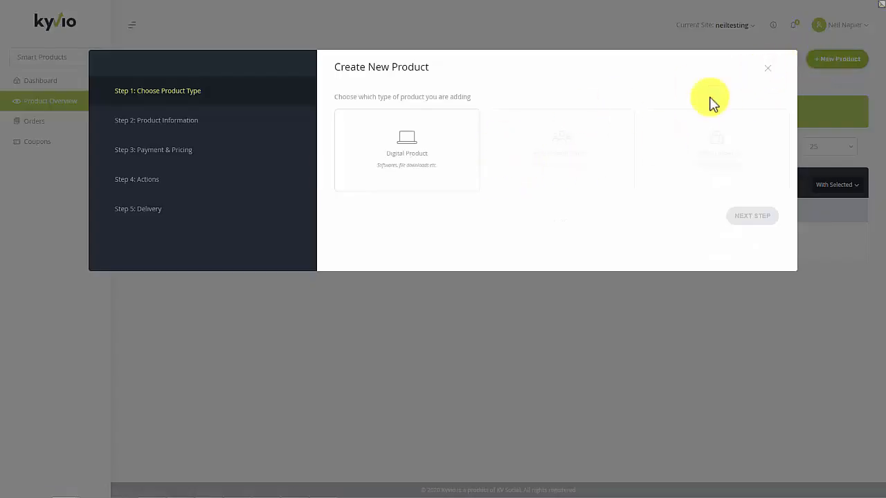
click(445, 184)
click(728, 218)
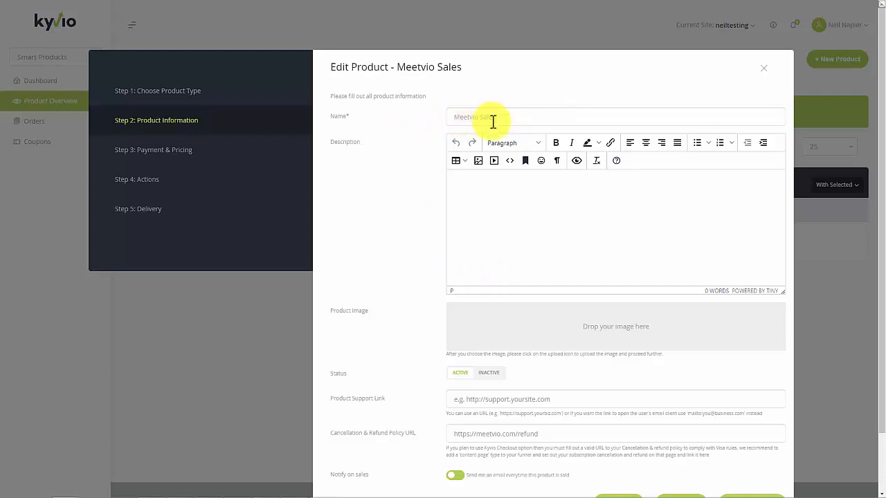
scroll(508, 267, down, 2)
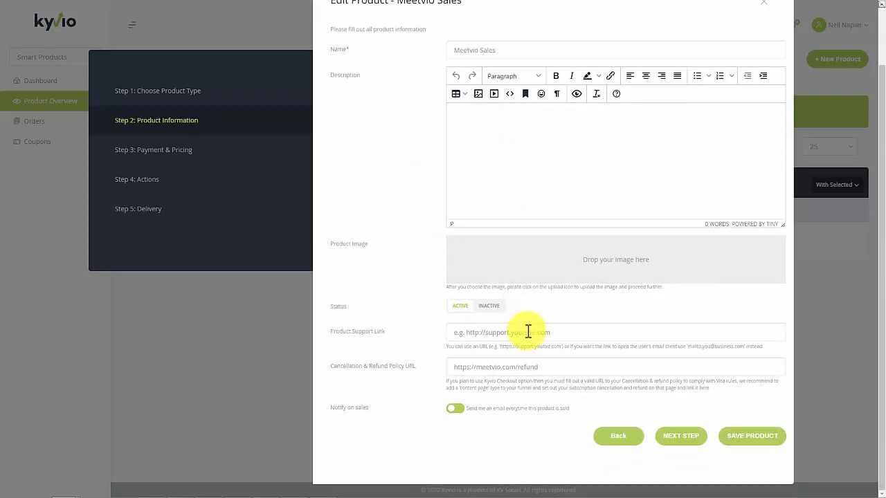
click(527, 332)
click(523, 355)
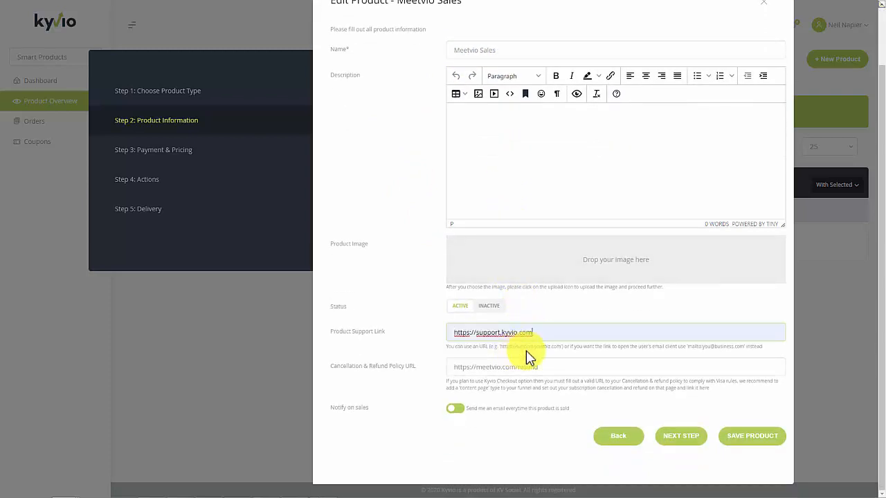
click(682, 438)
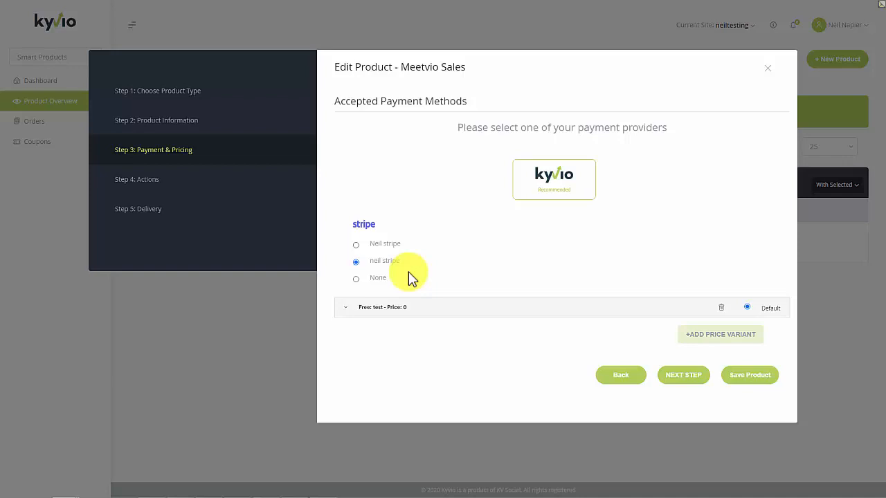
- Change the test price variant to Subscription pricing with a monthly price of 69
click(372, 311)
scroll(485, 332, down, 3)
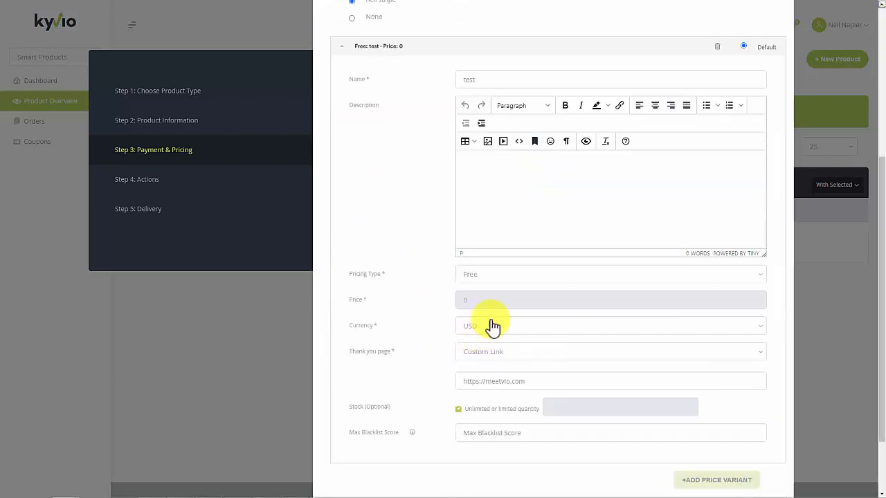
click(487, 277)
click(485, 328)
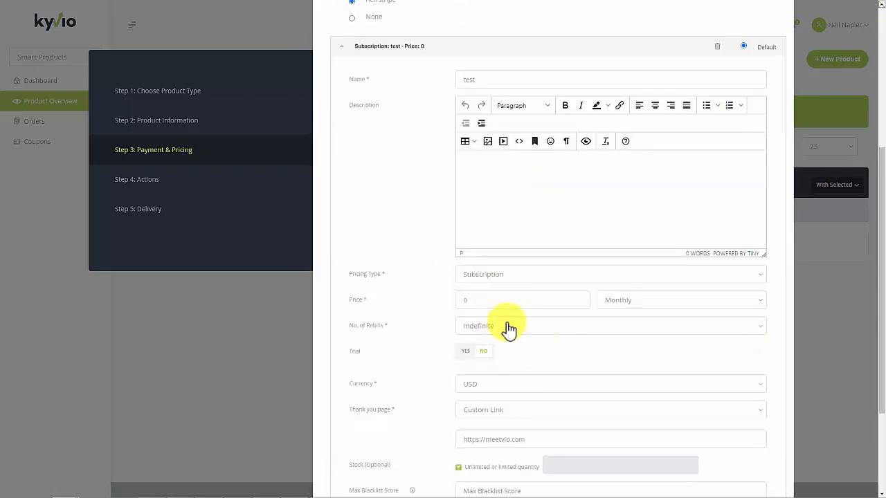
double_click(464, 301)
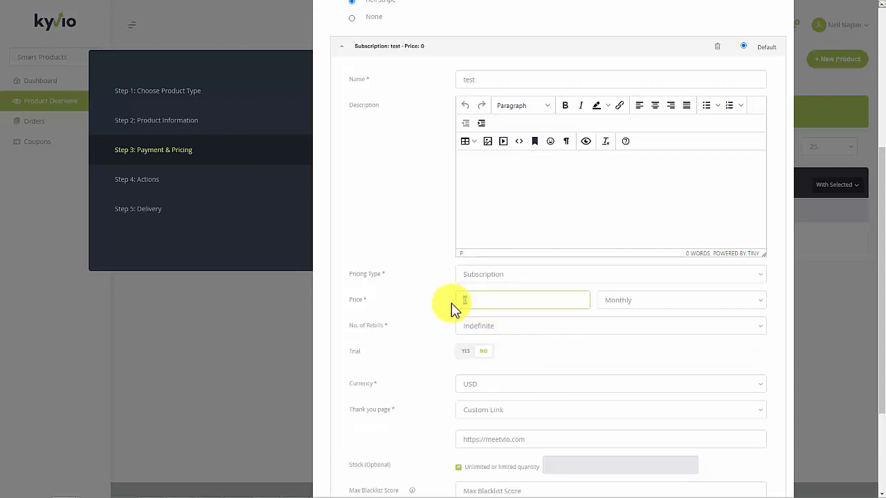
text(69)
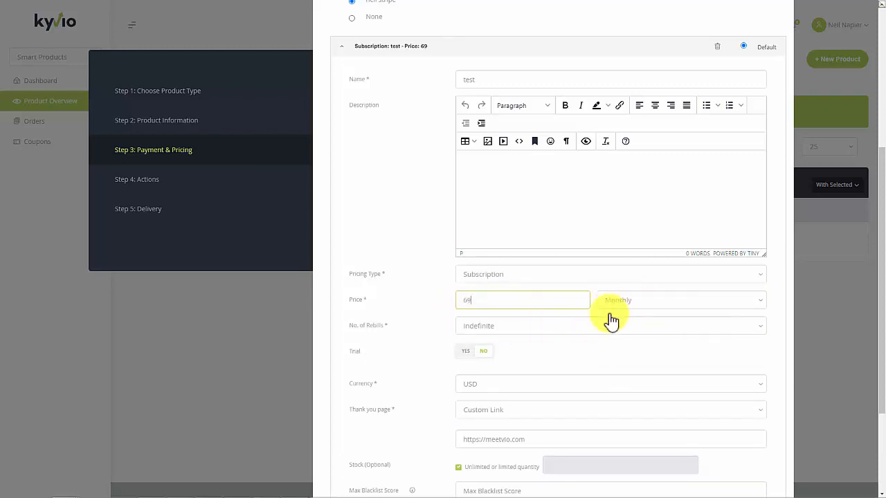
click(424, 378)
scroll(442, 391, down, 1)
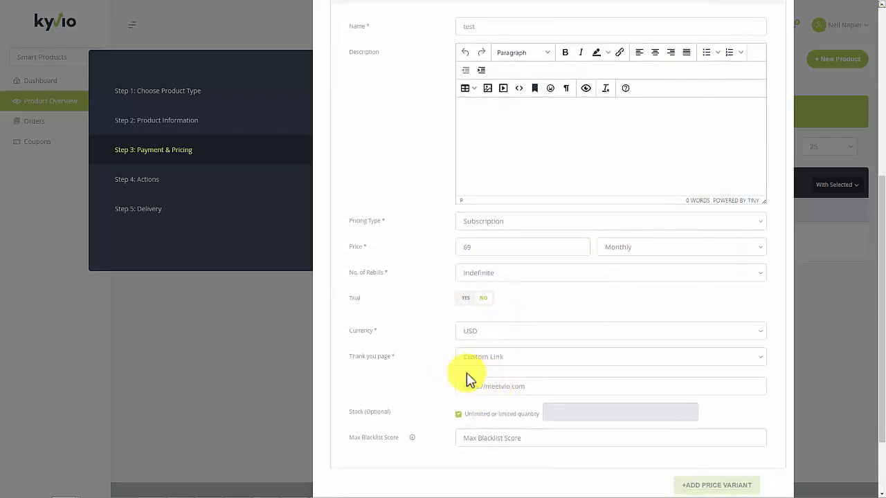
middle_click(448, 378)
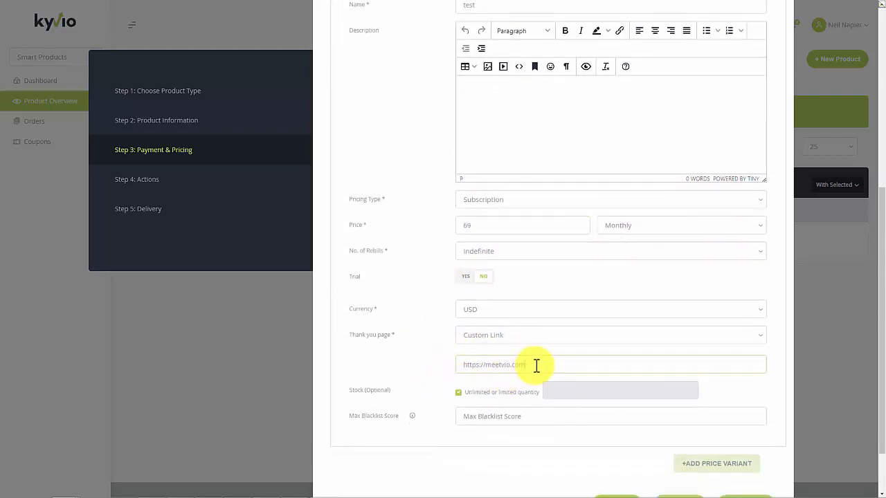
click(535, 364)
text(ty)
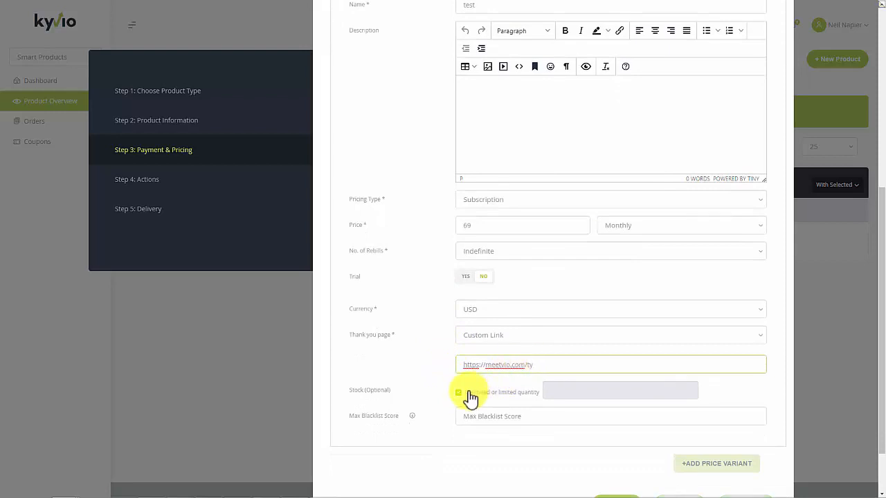
click(445, 406)
middle_click(455, 455)
middle_click(456, 454)
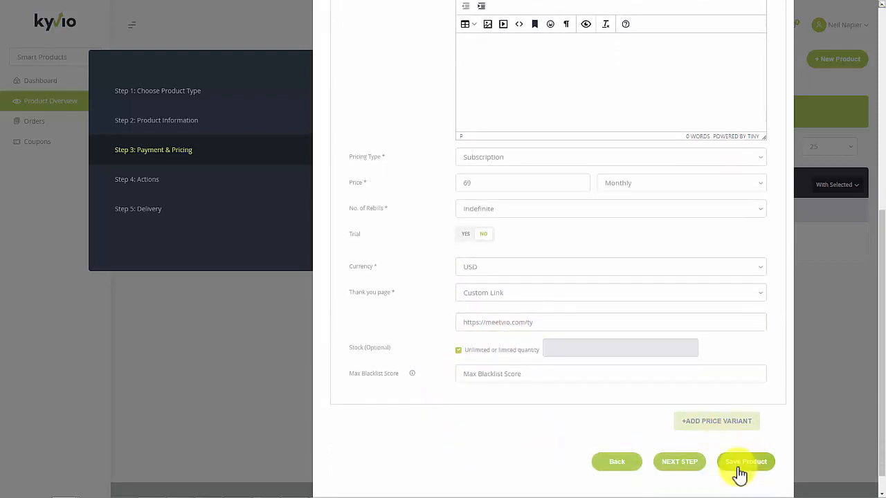
click(700, 469)
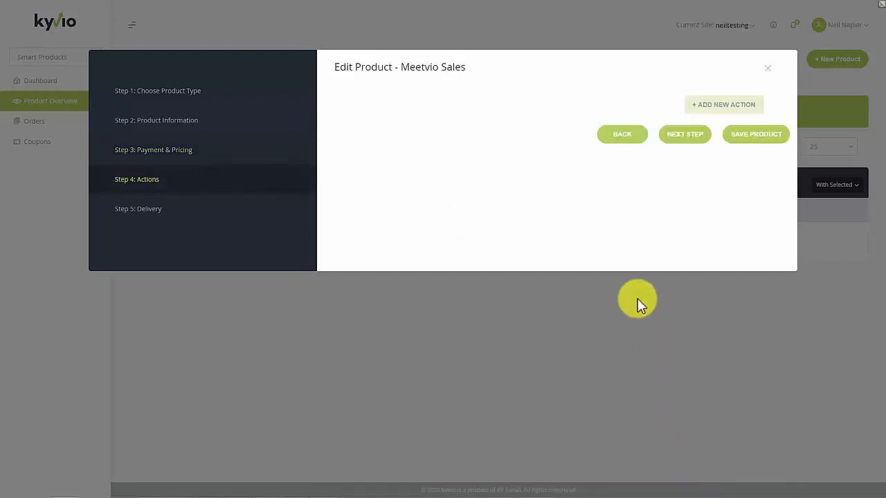
click(678, 137)
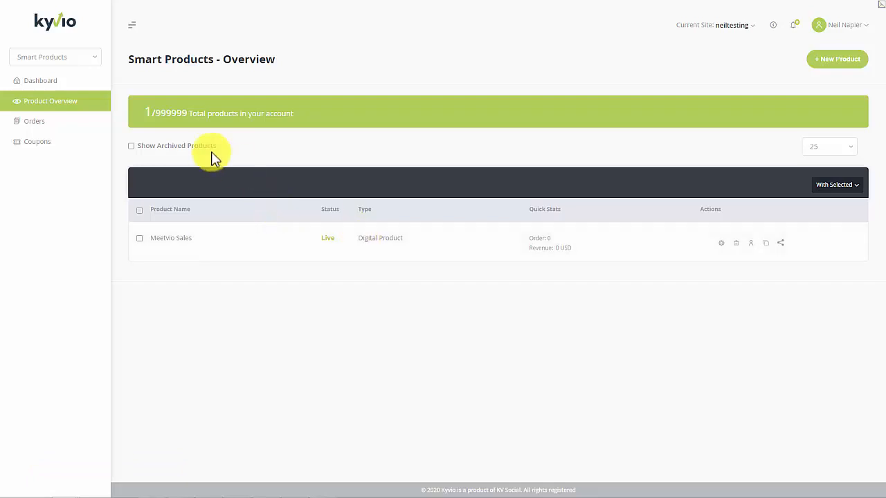
- Switch to Smart Funnels and start a new funnel of the Import Funnel type, continuing to its customization
click(83, 58)
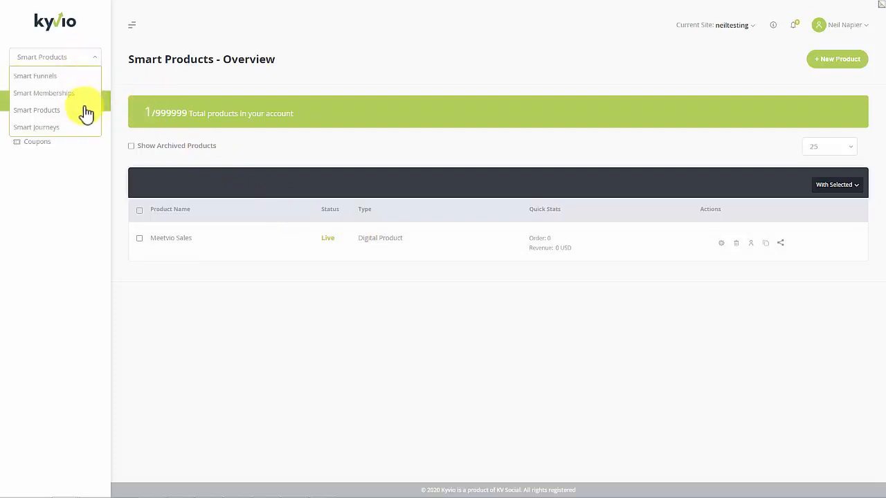
click(80, 78)
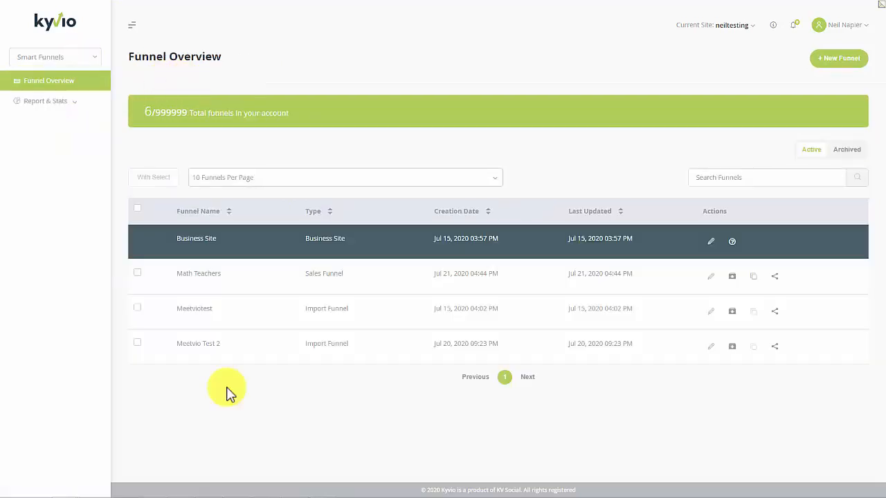
click(828, 58)
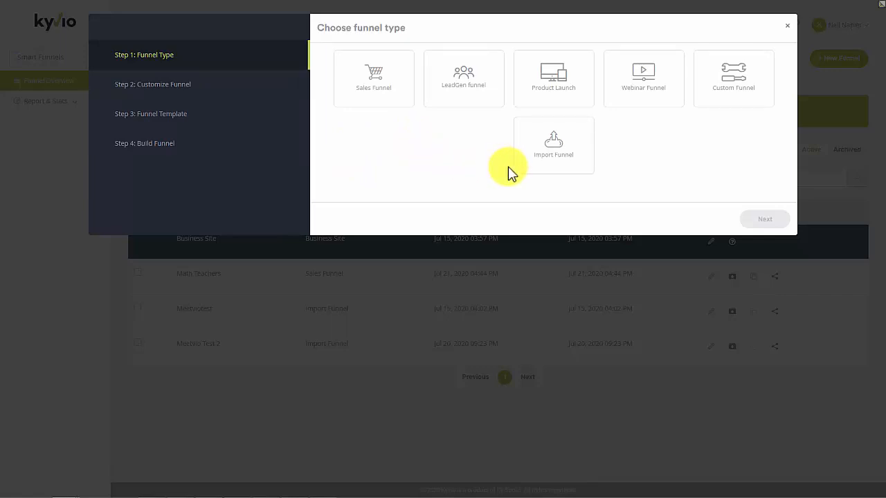
click(556, 156)
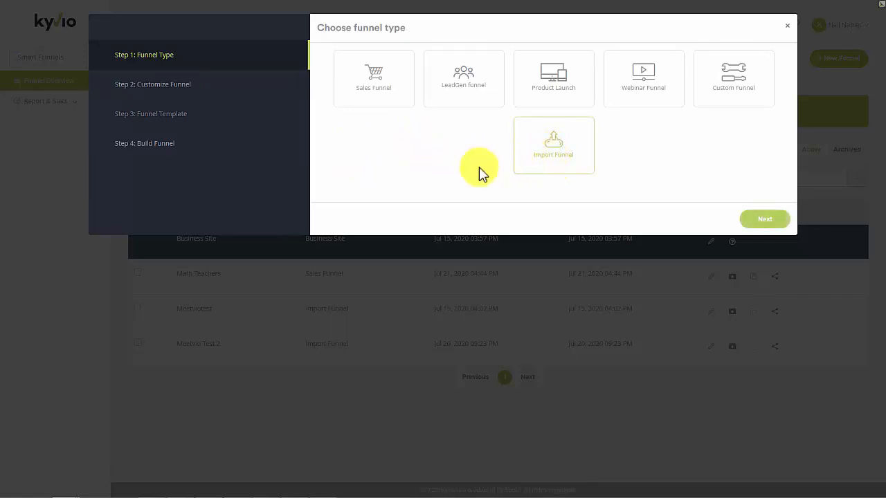
click(759, 221)
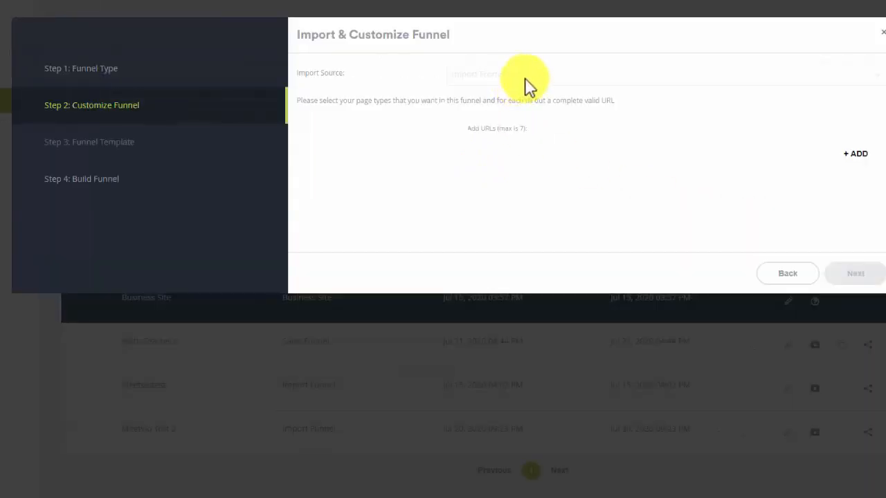
- Add two page URL entries to the imported funnel
click(852, 155)
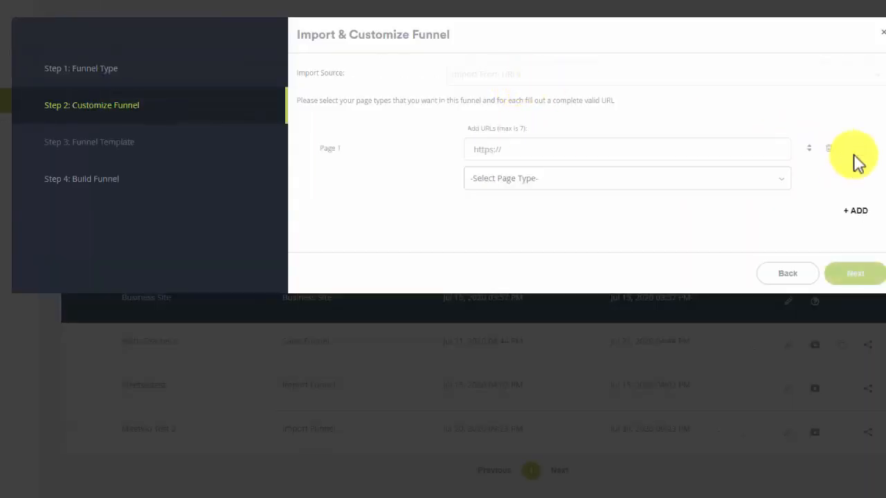
click(854, 211)
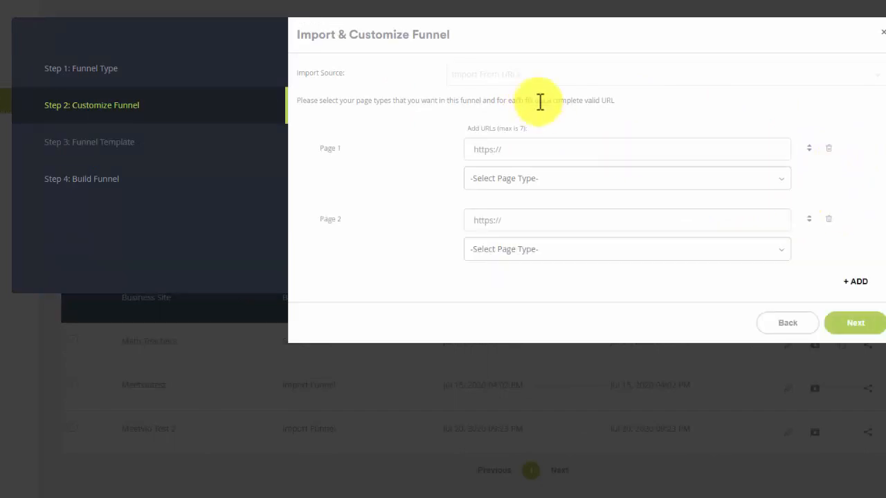
click(524, 148)
text(https://www.hitc.com/en-gb/2020/06/24/tony-robbins-comeback-challenge/)
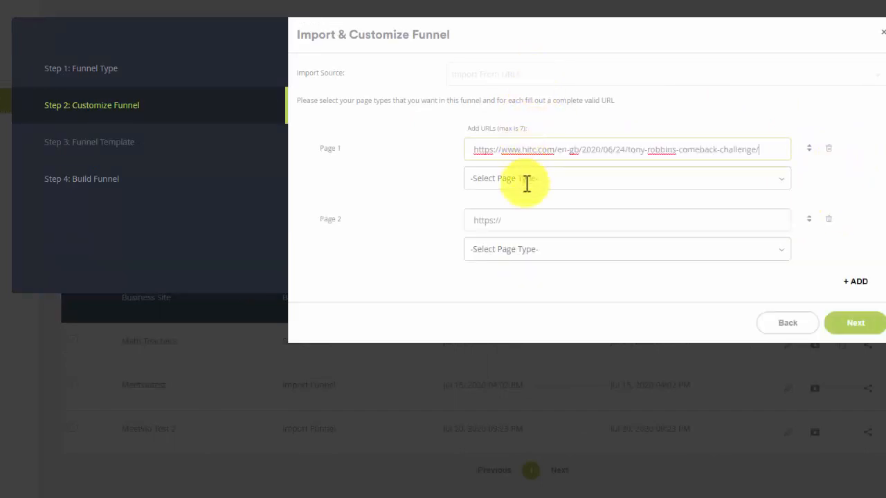
key(ctrl+a)
key(BackSpace)
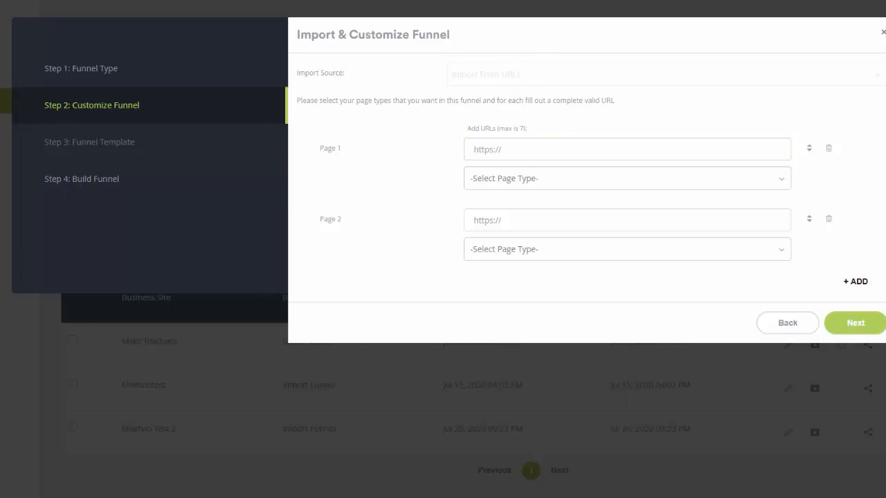
text(https://makemycomeback.com/comeback)
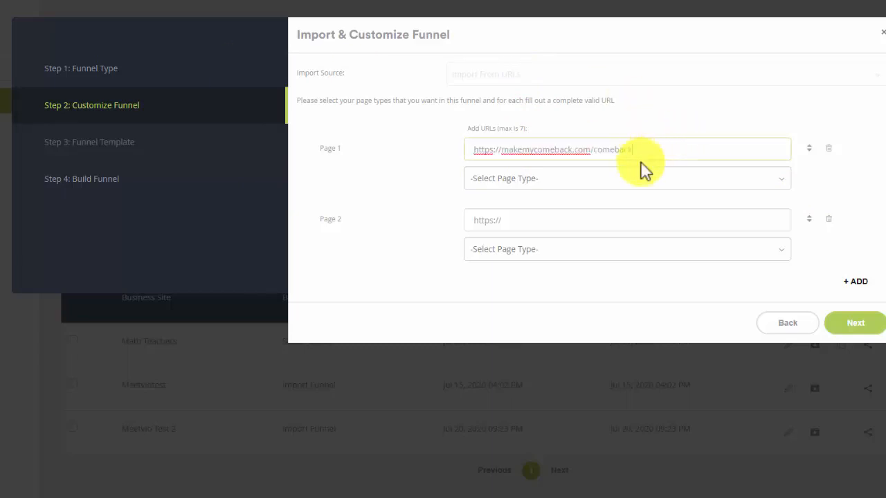
click(557, 184)
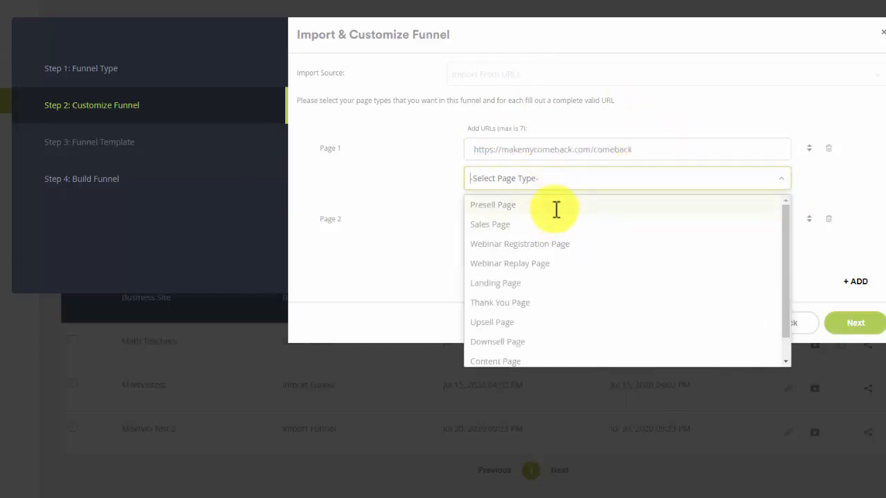
click(556, 206)
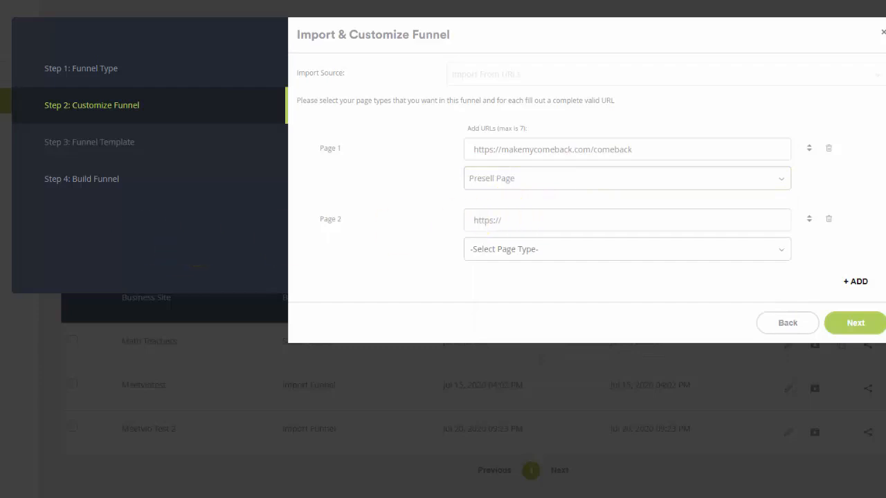
click(513, 229)
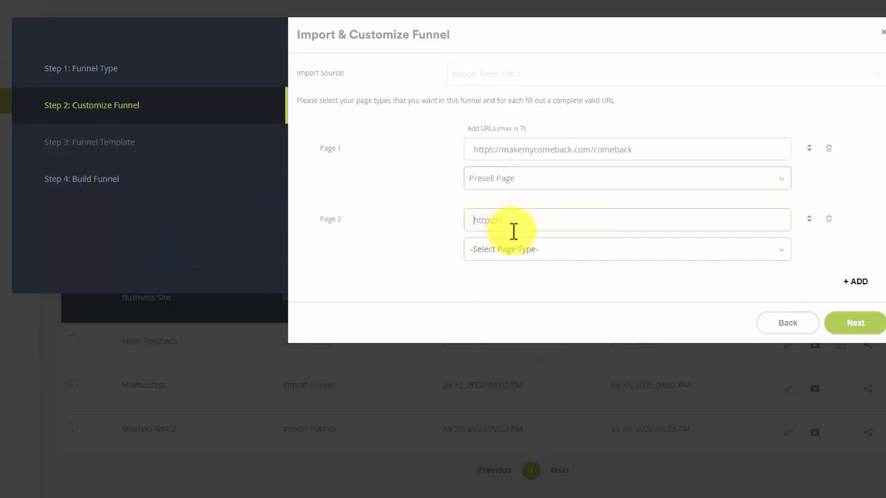
text(https://makemycomeback.com/welcome-vip)
click(528, 249)
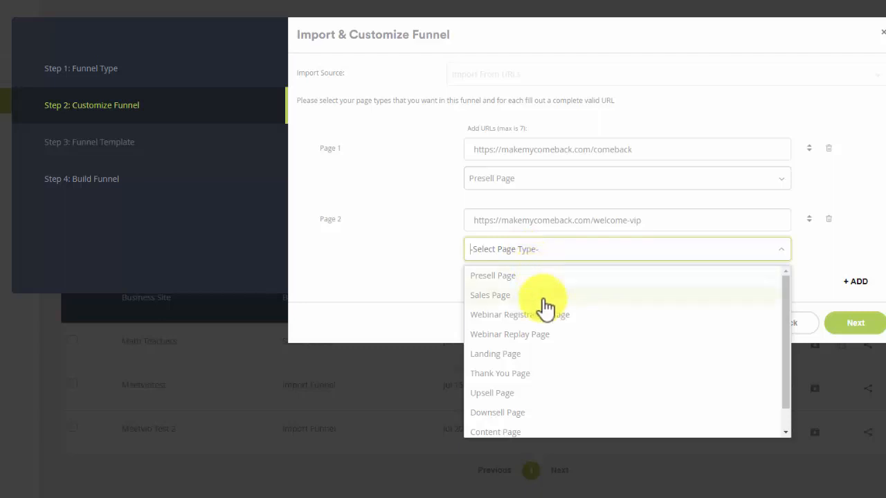
click(544, 372)
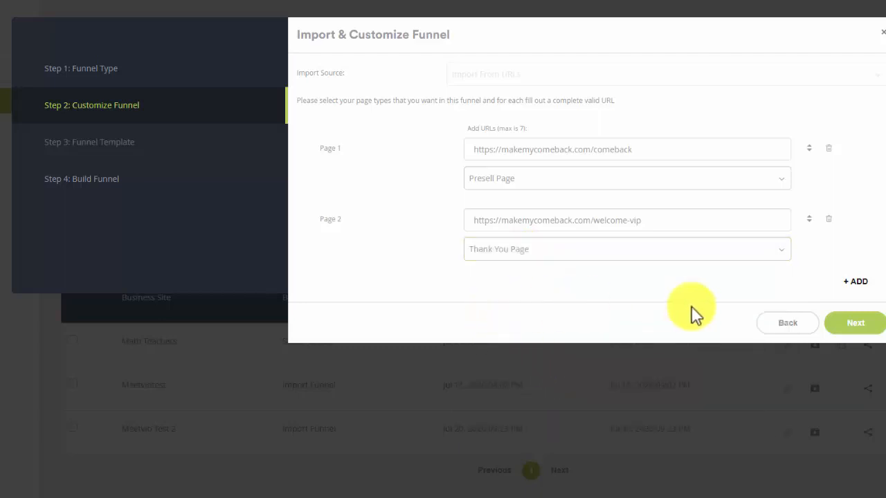
click(845, 331)
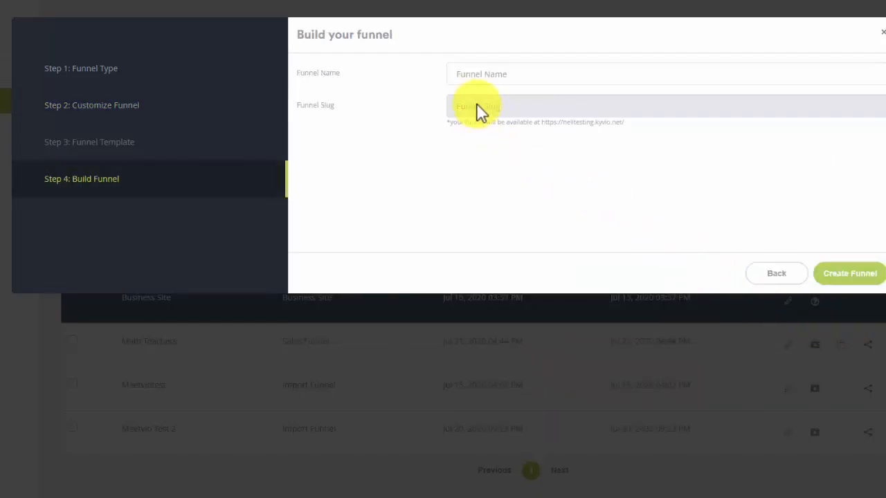
- Name the imported funnel "Tony Robbins Comeback Funnel"
click(476, 82)
text(T)
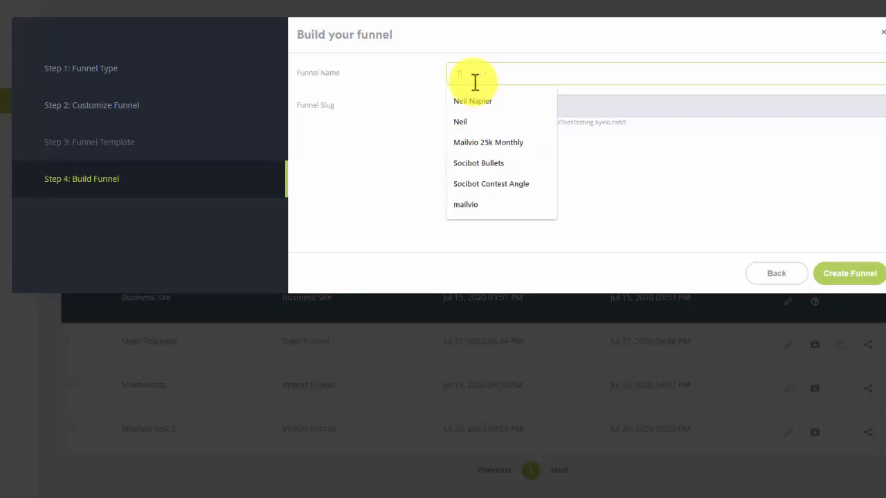
text(ony tting)
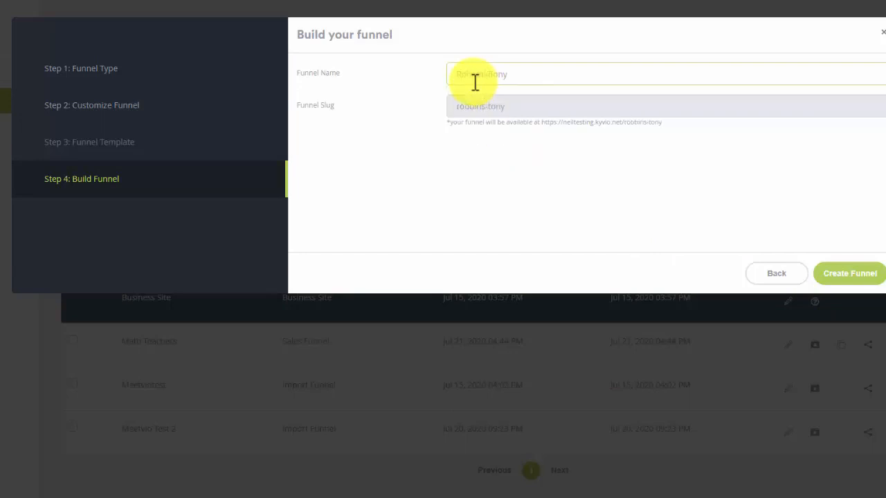
key(BackSpace)
key(BackSpace)
key(BackSpace)
key(BackSpace)
key(BackSpace)
key(BackSpace)
key(BackSpace)
key(BackSpace)
text(Robbins Comeback Funnel)
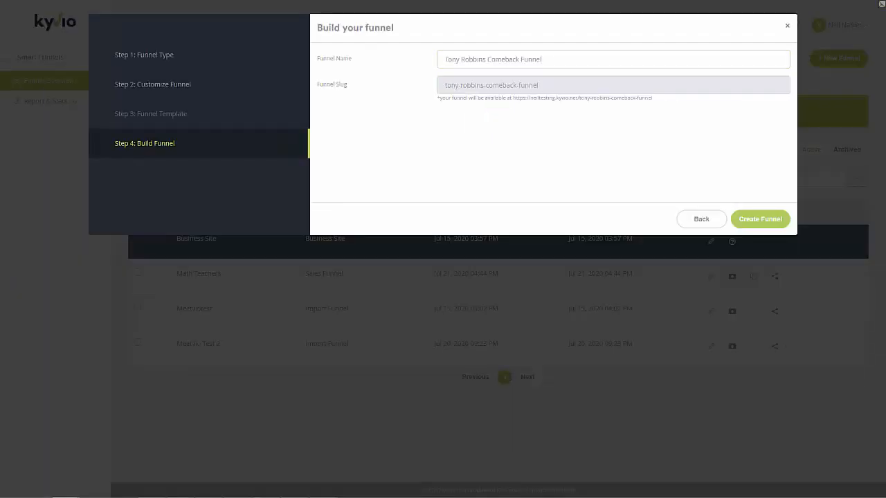
- Examine the original comeback and welcome-vip pages on makemycomeback.com in the browser
drag(62, 19, 178, 27)
double_click(380, 27)
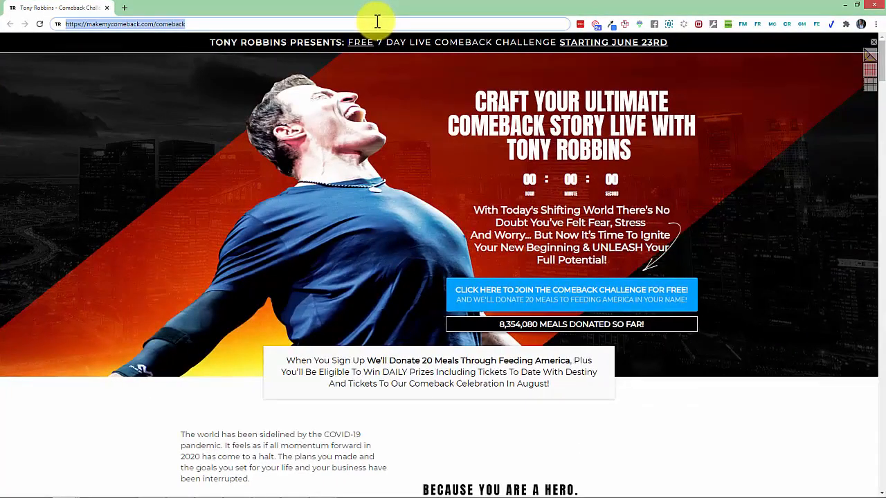
click(429, 24)
scroll(424, 213, down, 10)
scroll(425, 214, up, 10)
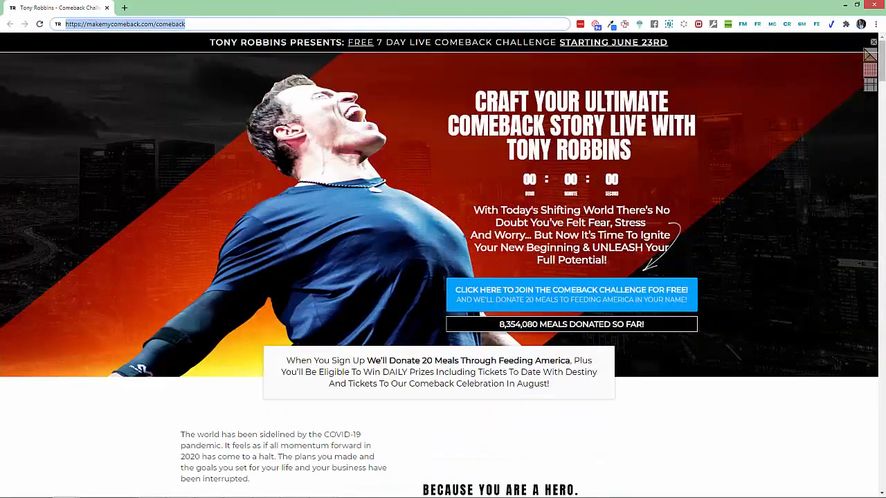
click(190, 27)
drag(360, 19, 270, 17)
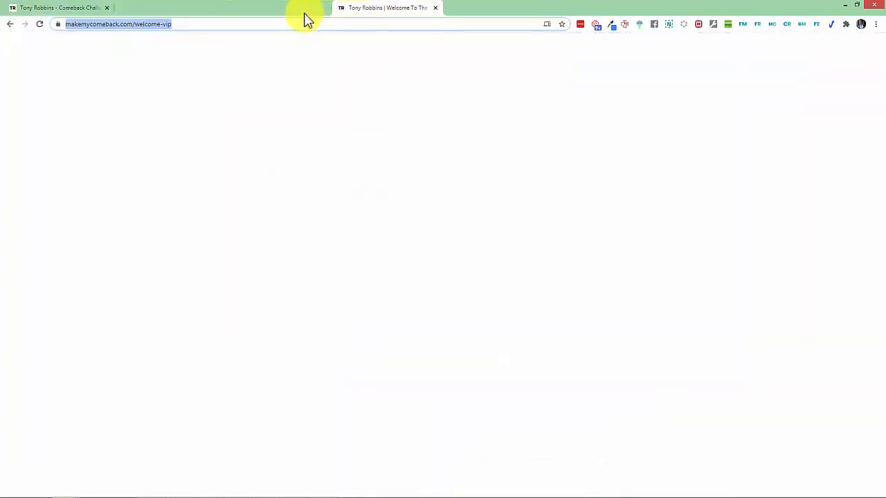
scroll(344, 222, down, 20)
scroll(342, 224, up, 20)
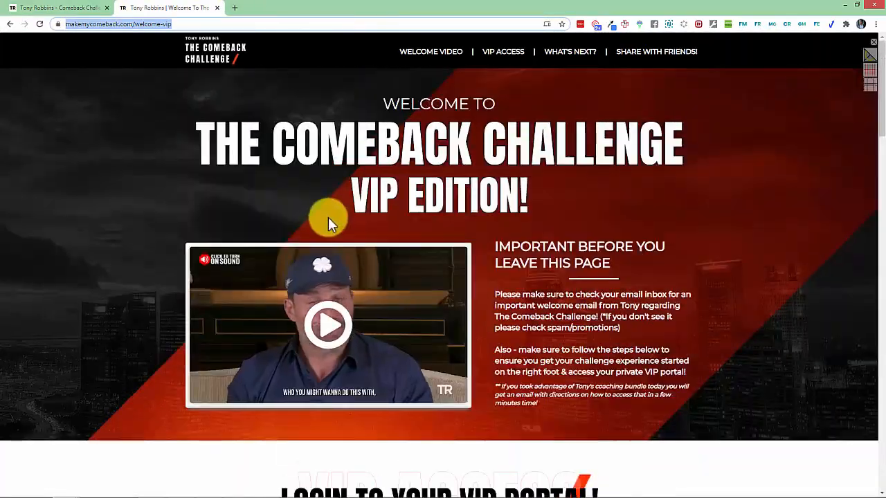
drag(331, 15, 0, 69)
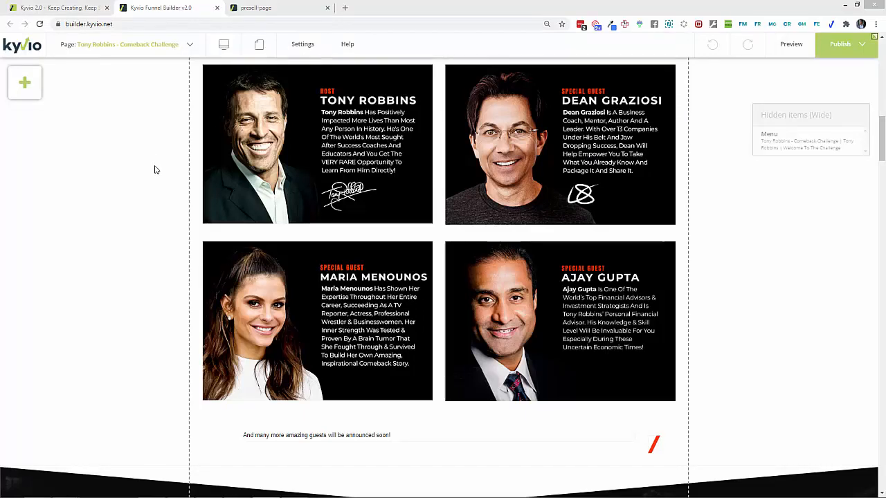
- Set the background colour of the imported presell page's blank hero section to black (000000)
scroll(158, 189, down, 10)
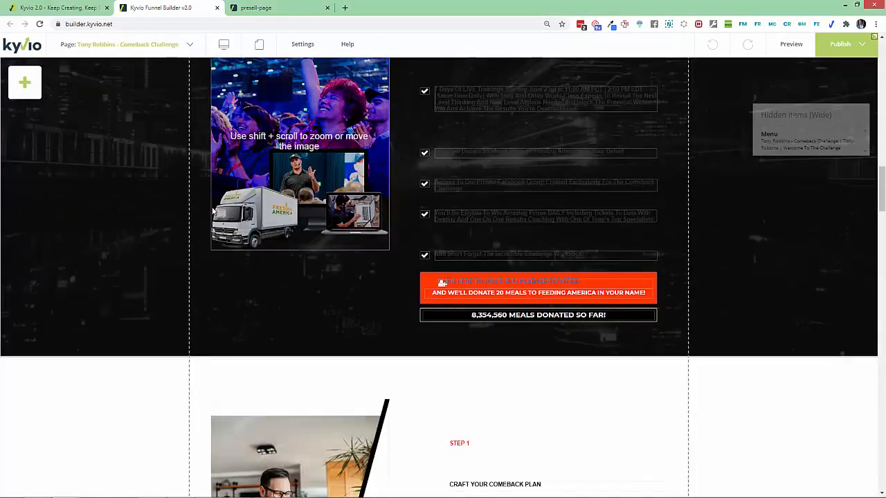
scroll(362, 251, down, 7)
scroll(447, 237, down, 4)
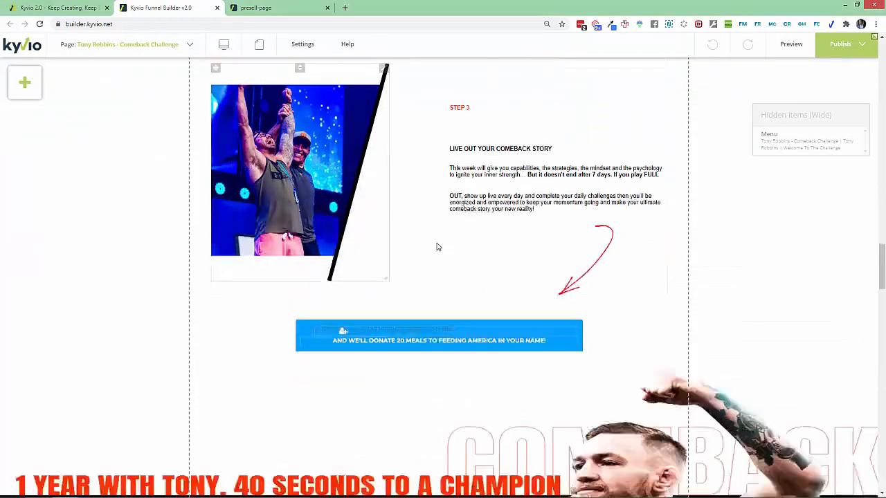
scroll(439, 247, down, 10)
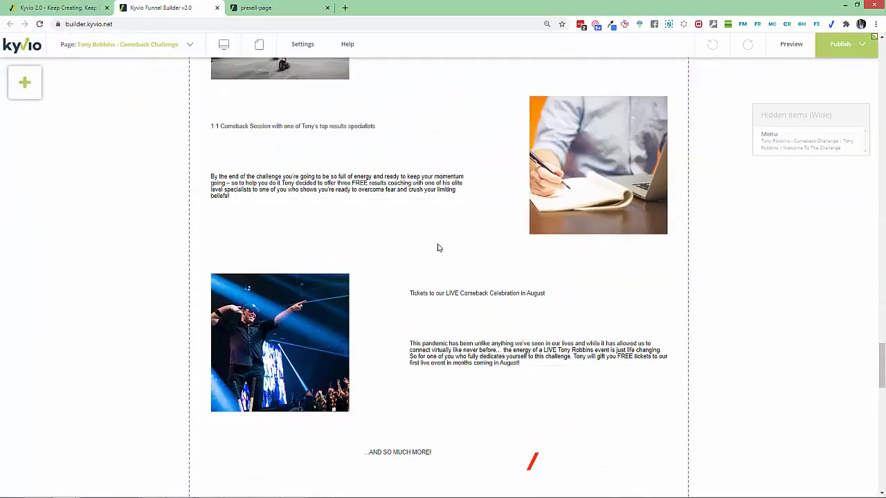
scroll(437, 248, up, 20)
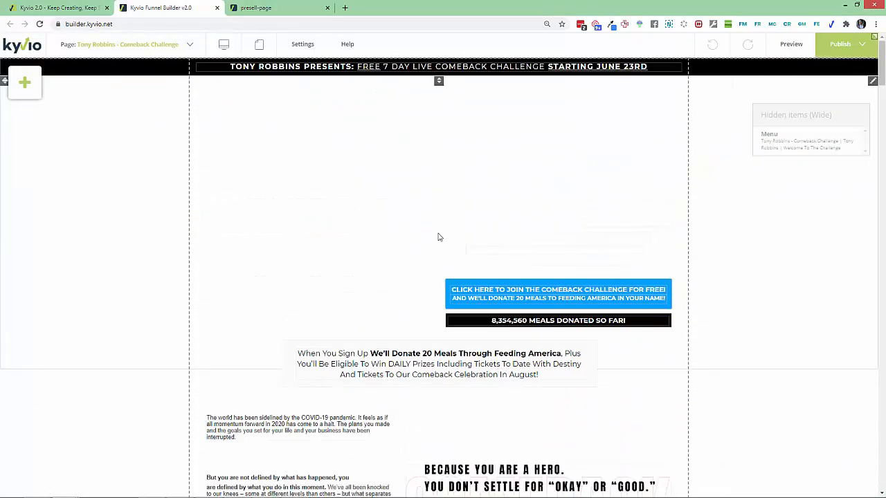
click(871, 83)
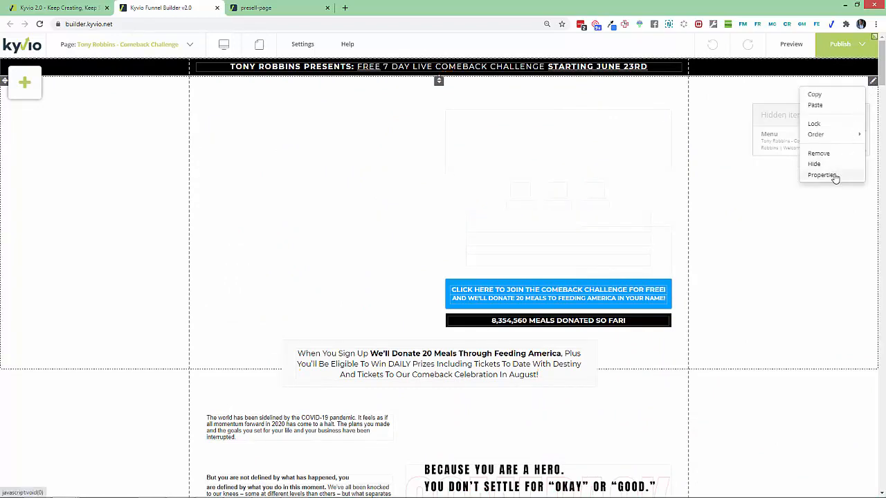
click(811, 175)
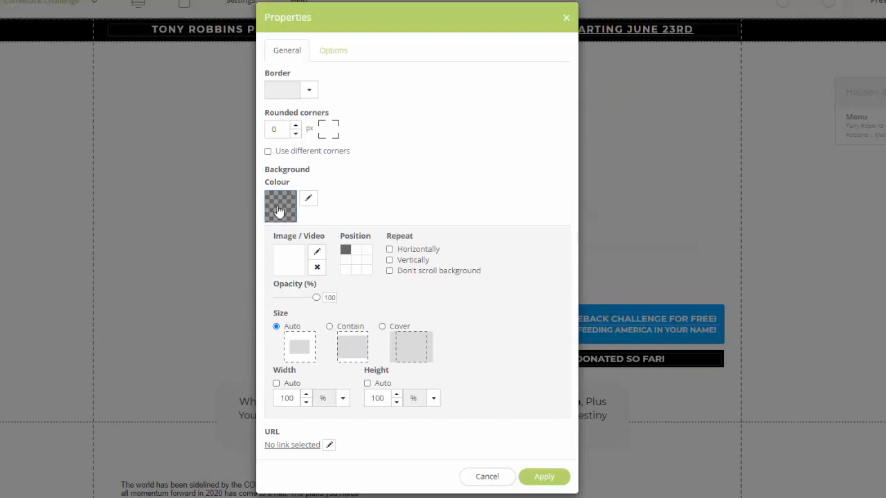
click(334, 201)
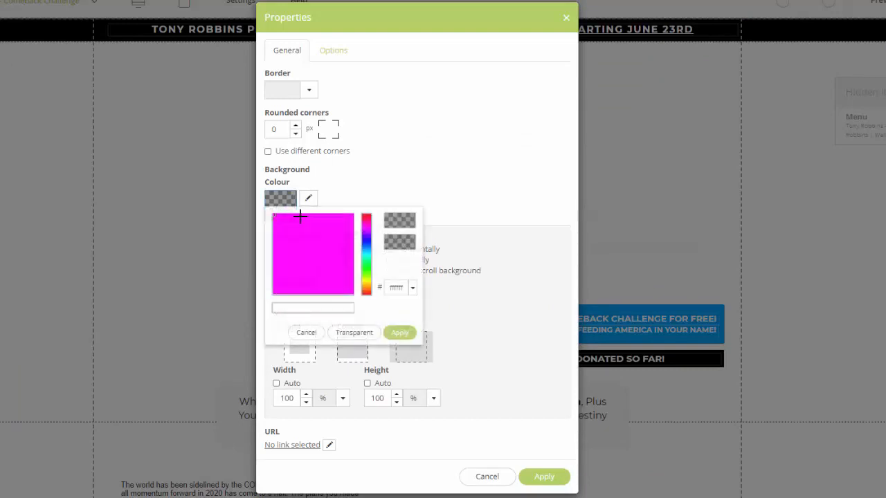
drag(307, 257, 357, 303)
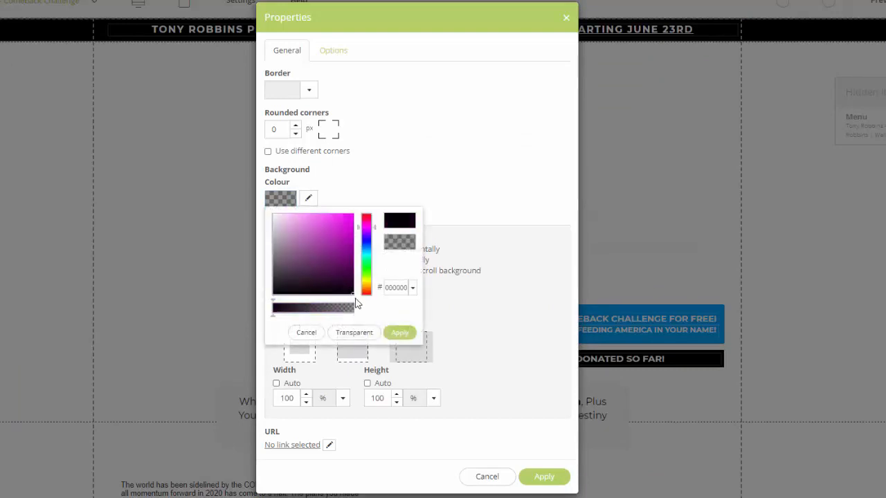
click(405, 333)
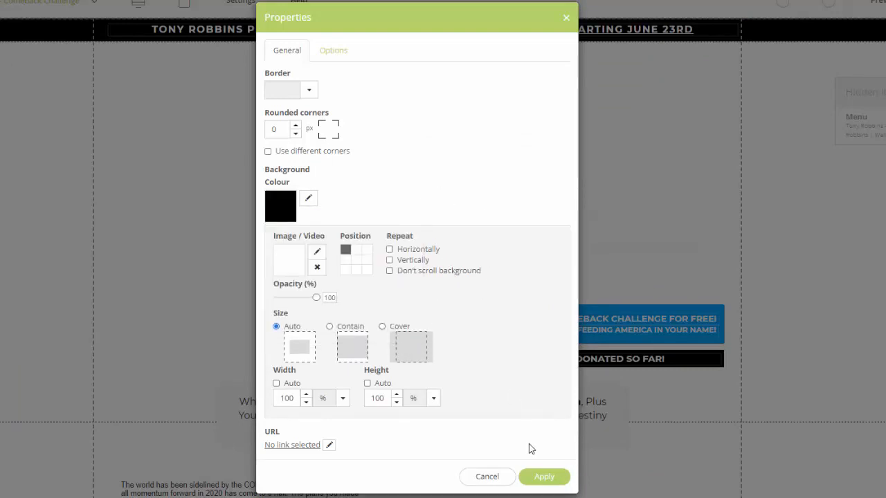
click(544, 477)
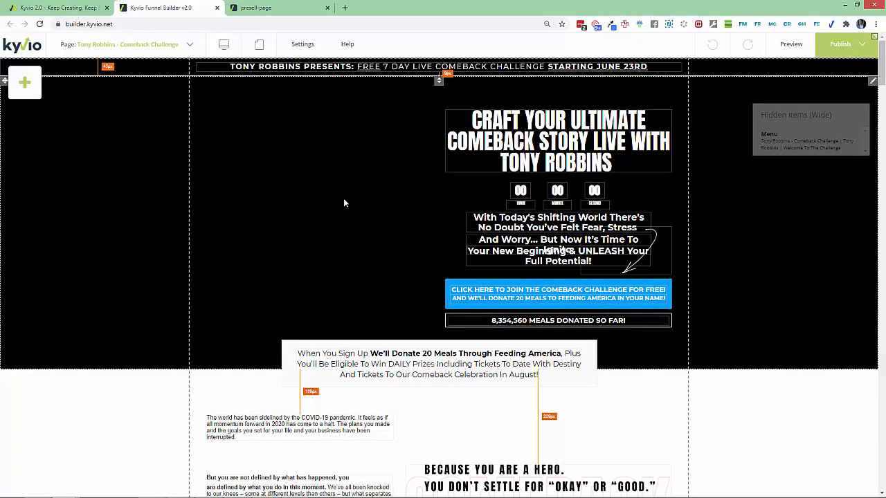
scroll(366, 298, down, 4)
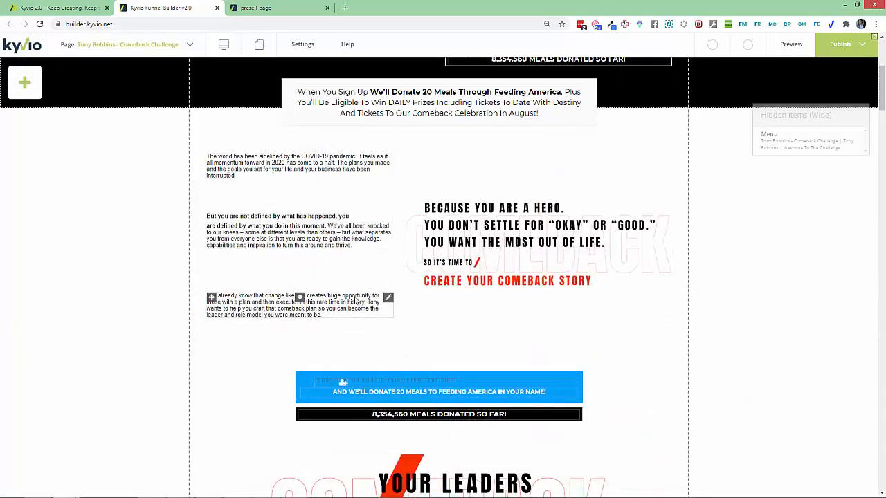
- Apply the Normal style to the paragraph beginning "are defined by what you do in this moment" and slightly widen its text box
click(330, 245)
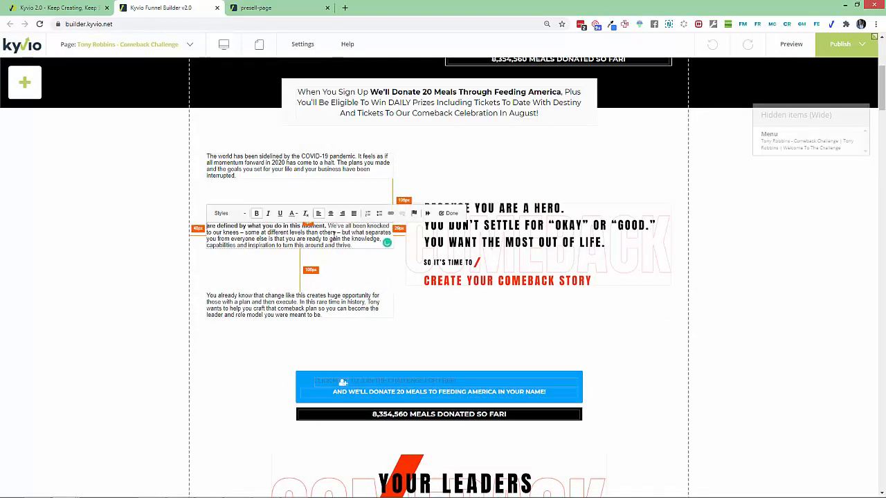
triple_click(261, 225)
click(239, 213)
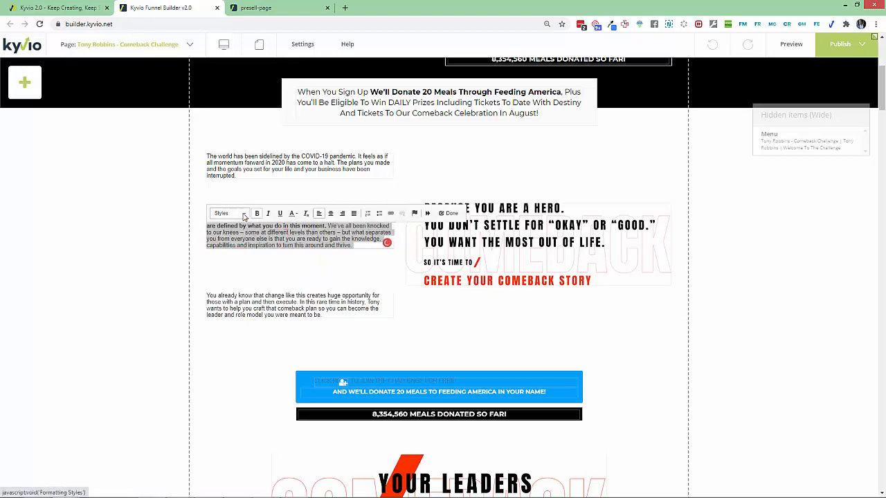
scroll(291, 269, down, 3)
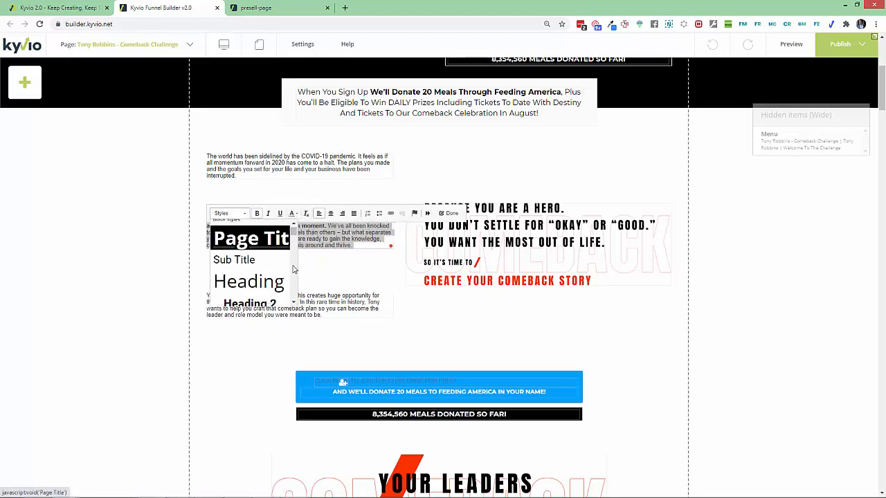
click(272, 267)
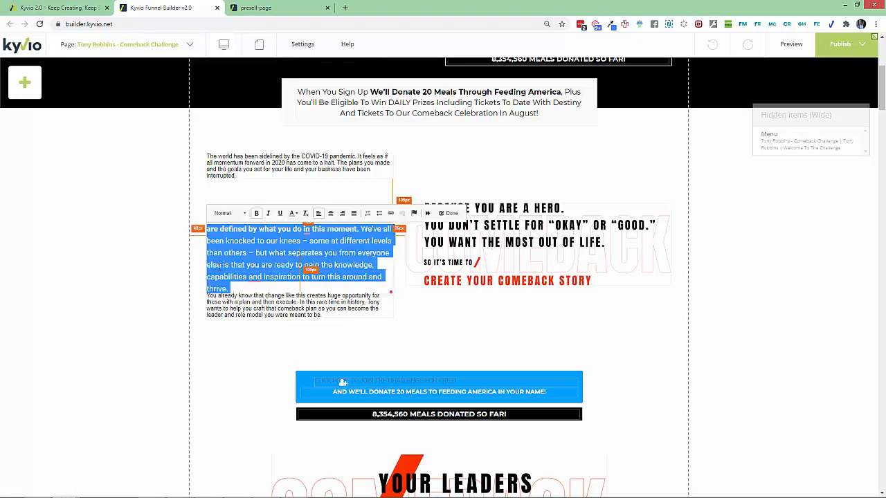
click(185, 265)
click(276, 257)
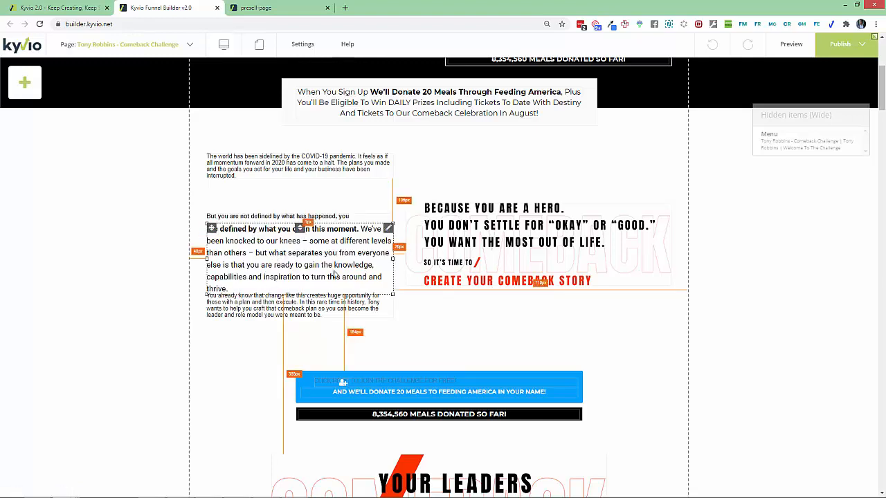
drag(393, 258, 402, 261)
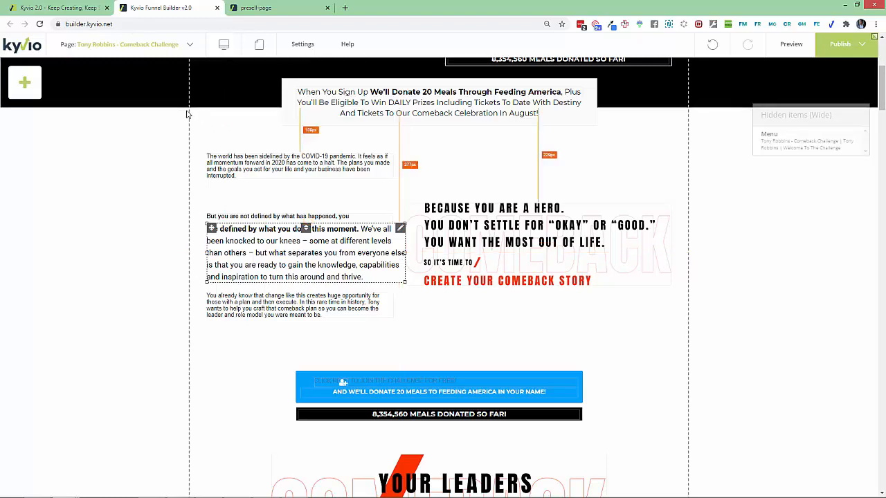
- Return to the Smart Funnels edit page listing the pages of the Tony Robbins comeback funnel
click(61, 8)
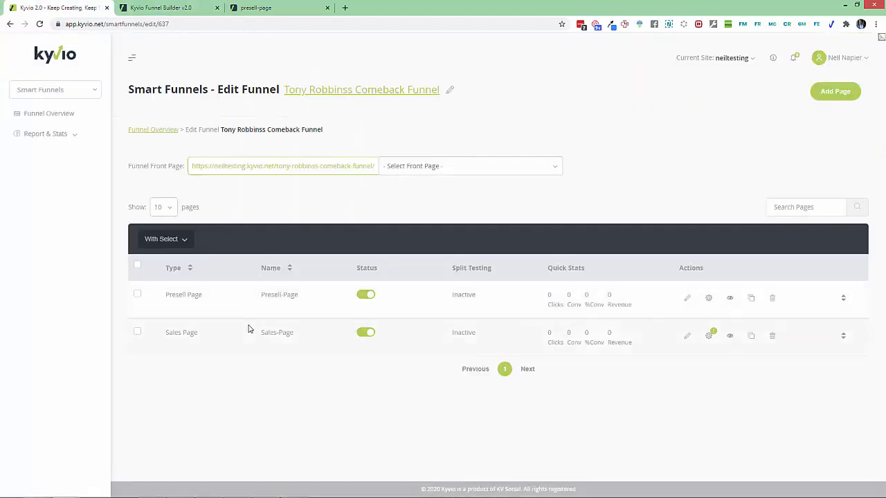